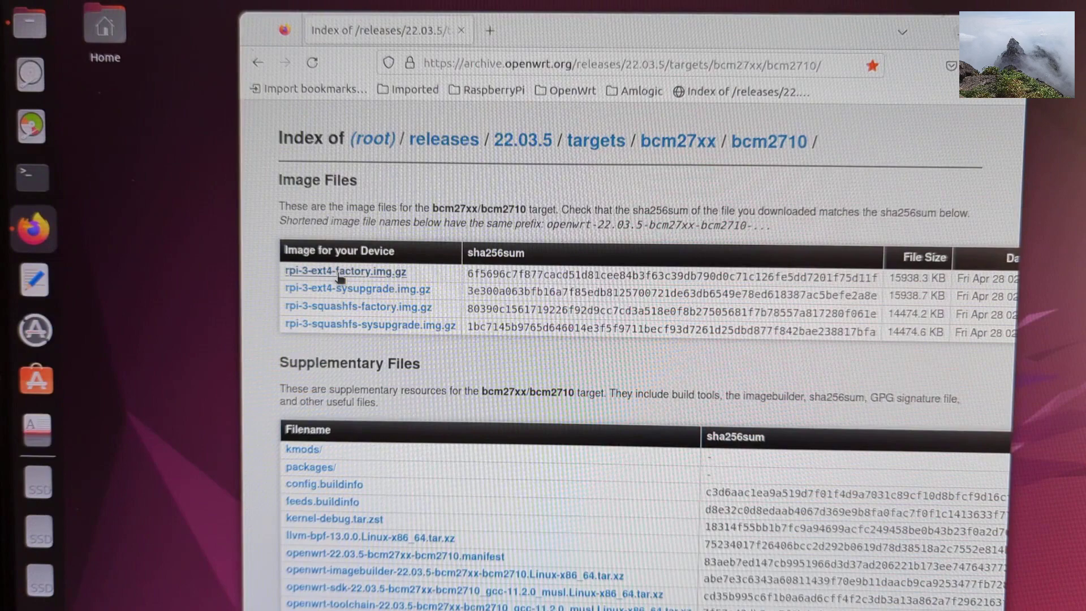
- Download rpi-3-ext4-factory.img.gz from the OpenWrt 22.03.5 bcm2710 releases page
click(340, 274)
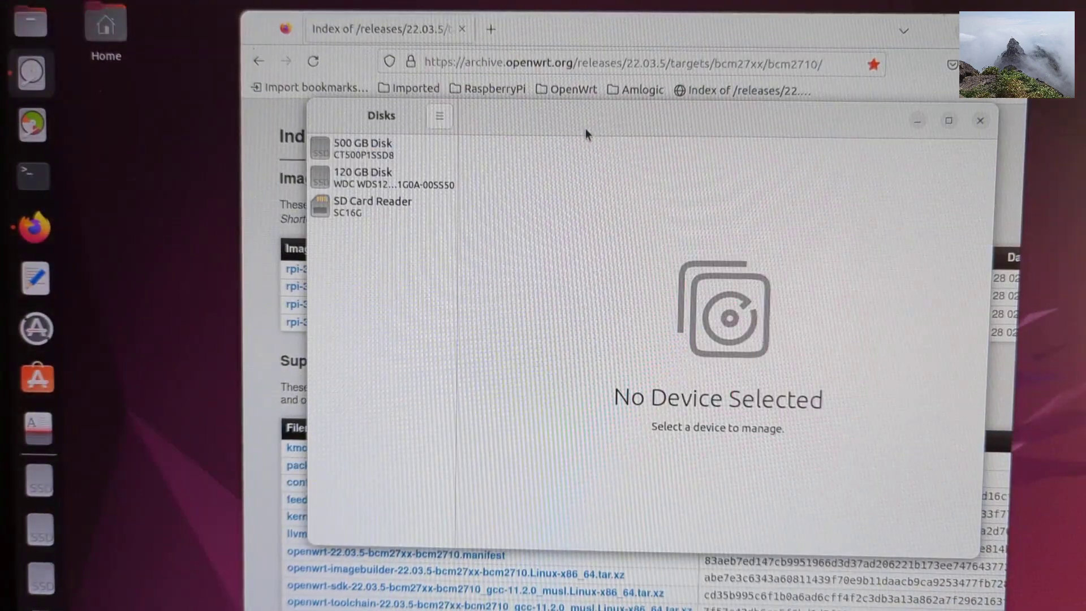
- Restore the OpenWrt rpi-3 ext4 factory image onto the SD Card Reader's card, authenticating with the password
click(363, 211)
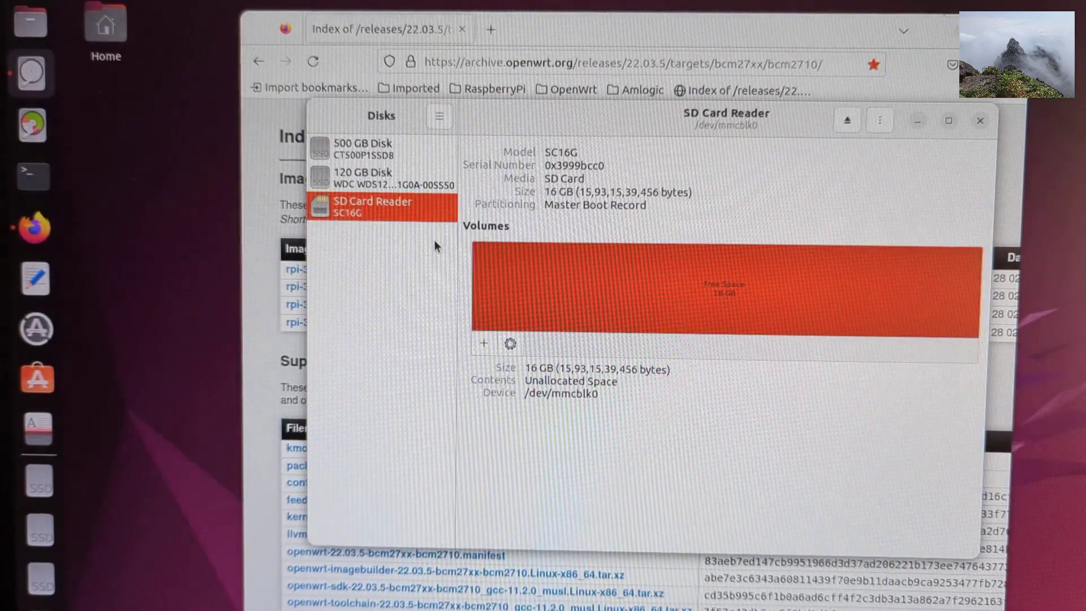
click(877, 126)
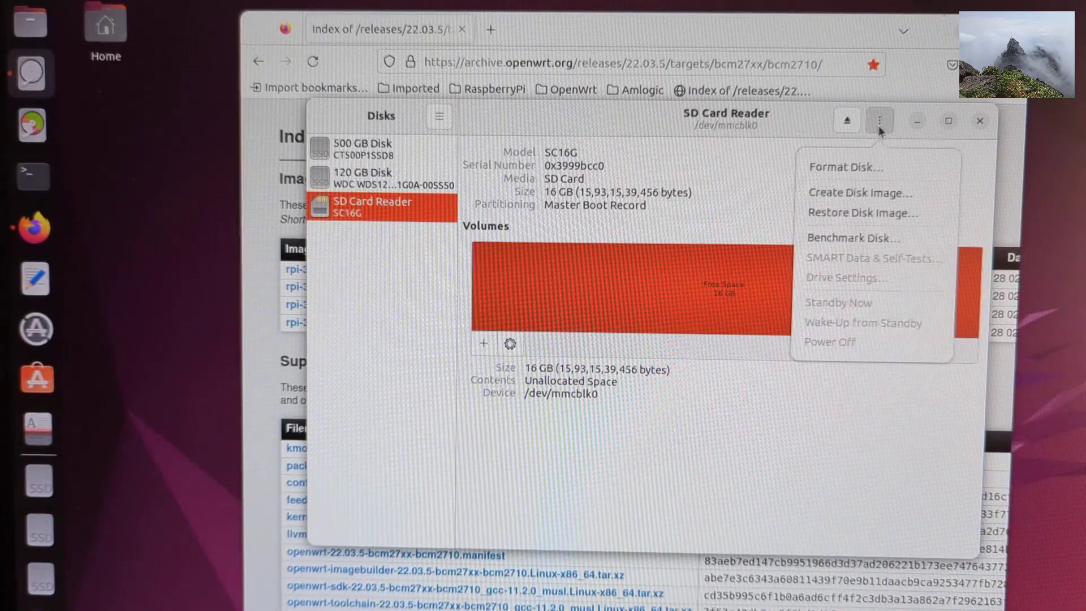
click(845, 216)
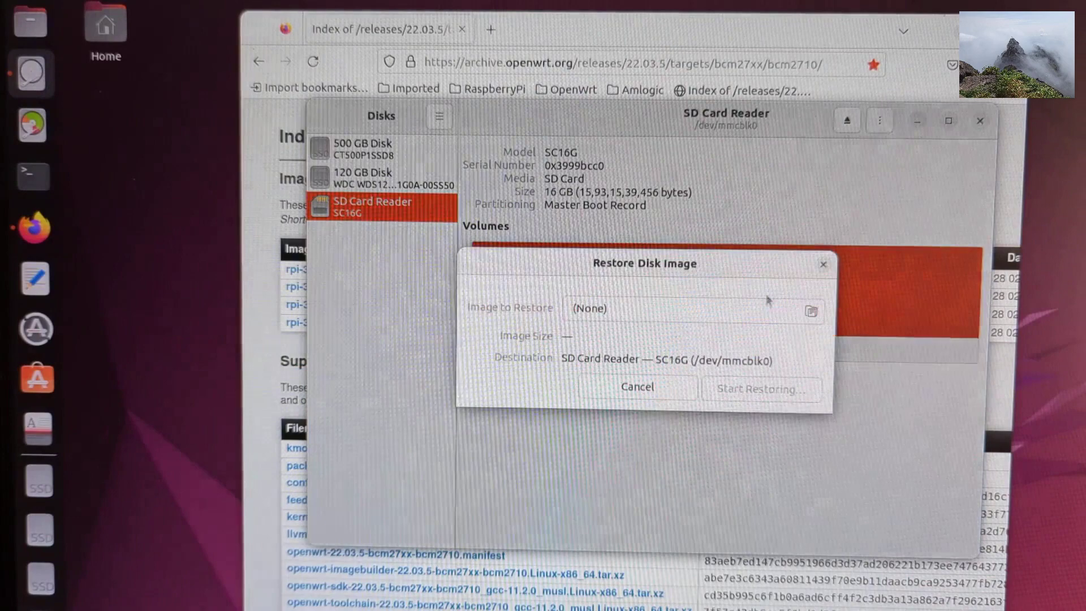
click(678, 312)
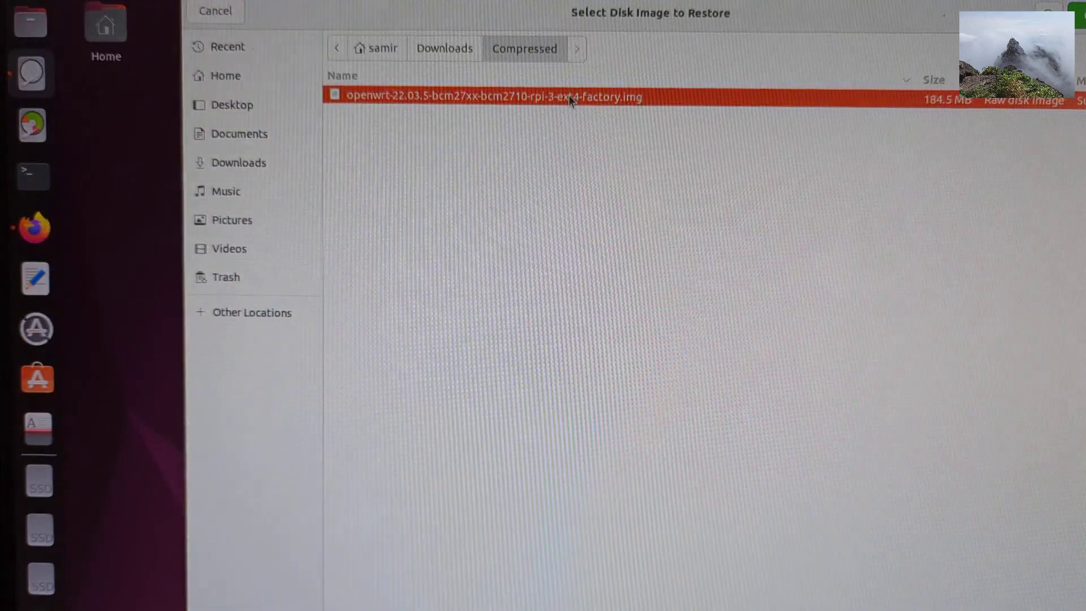
key(Return)
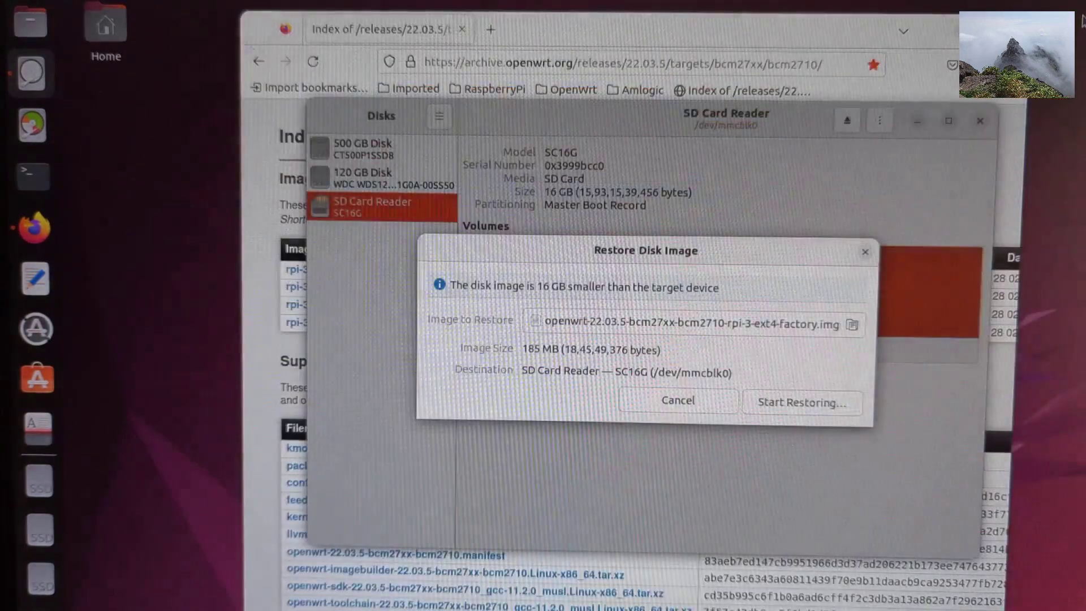
click(790, 403)
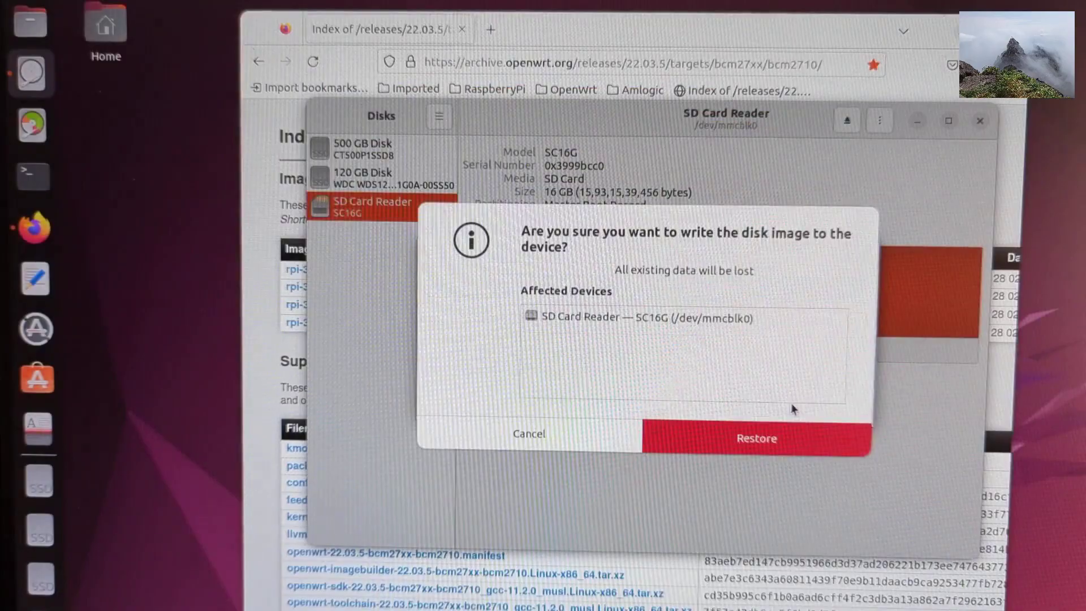
click(763, 446)
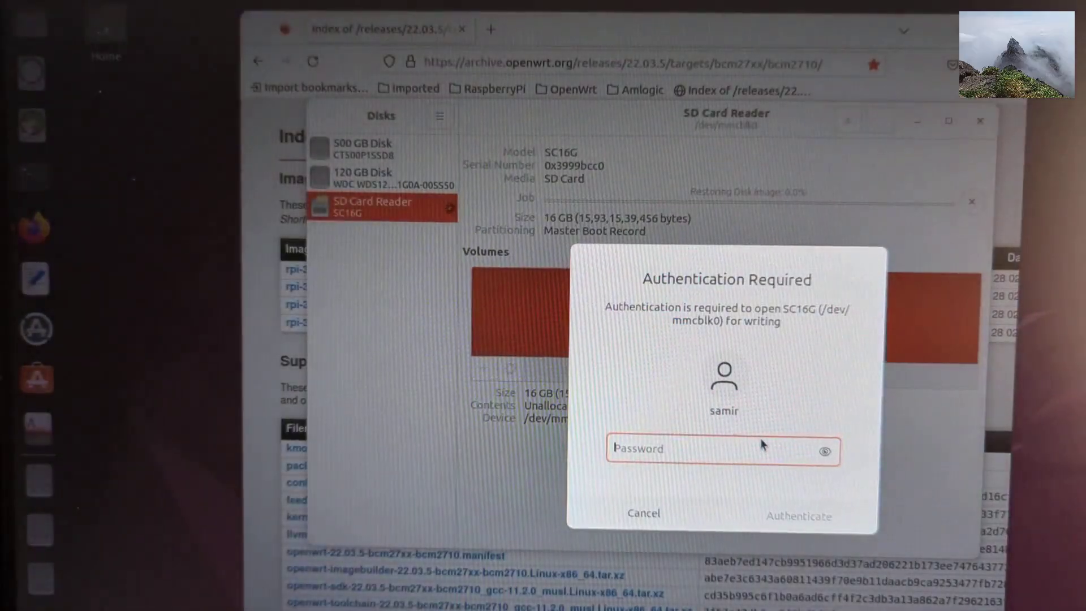
text(•••••)
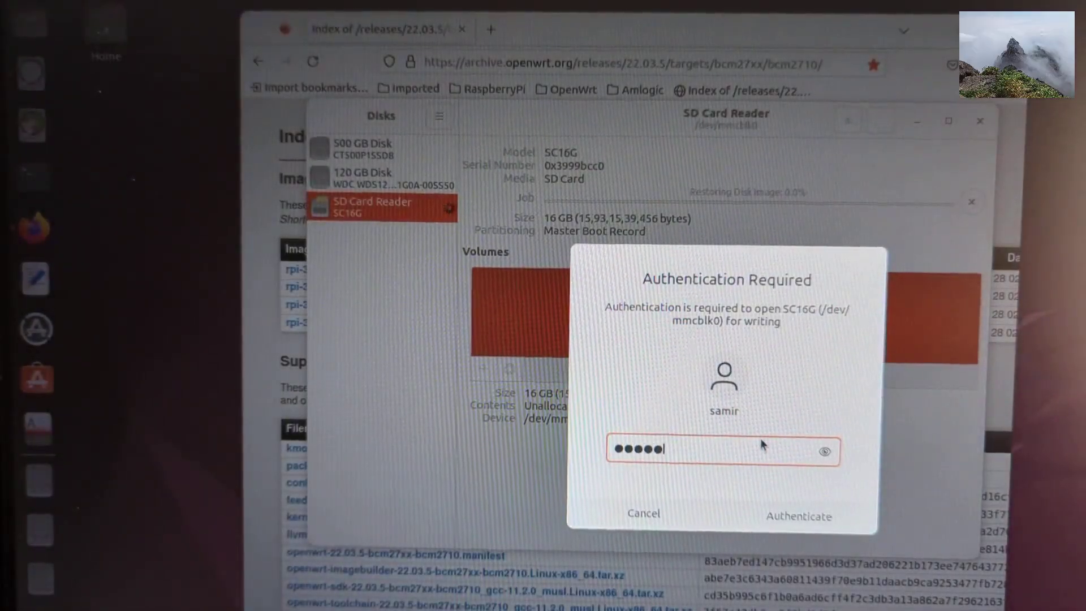
key(Return)
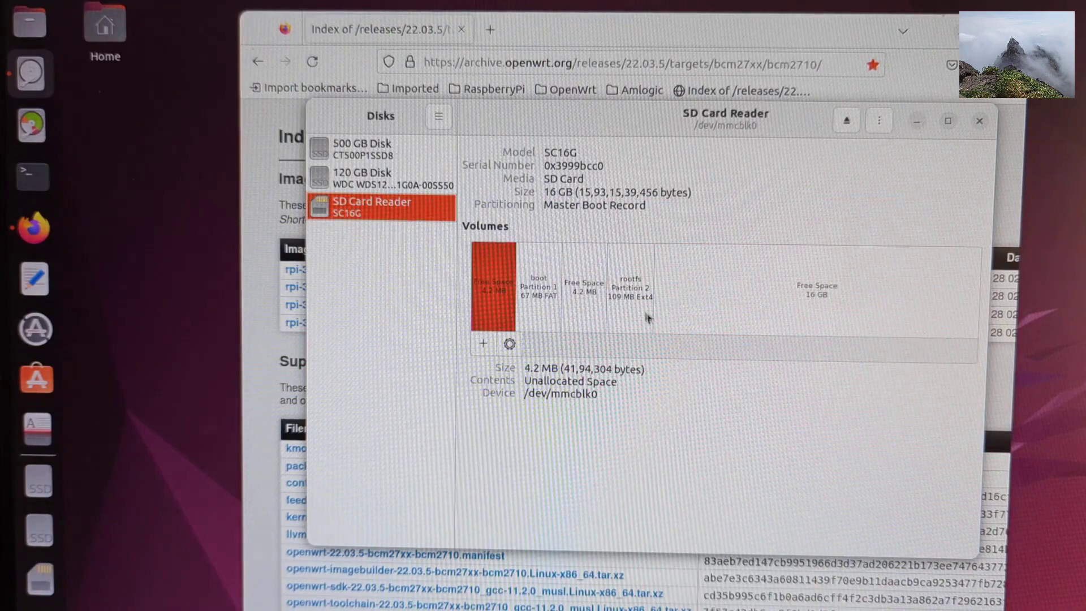
- Inspect the rootfs Partition 2 details, then launch GParted with administrator password
click(640, 313)
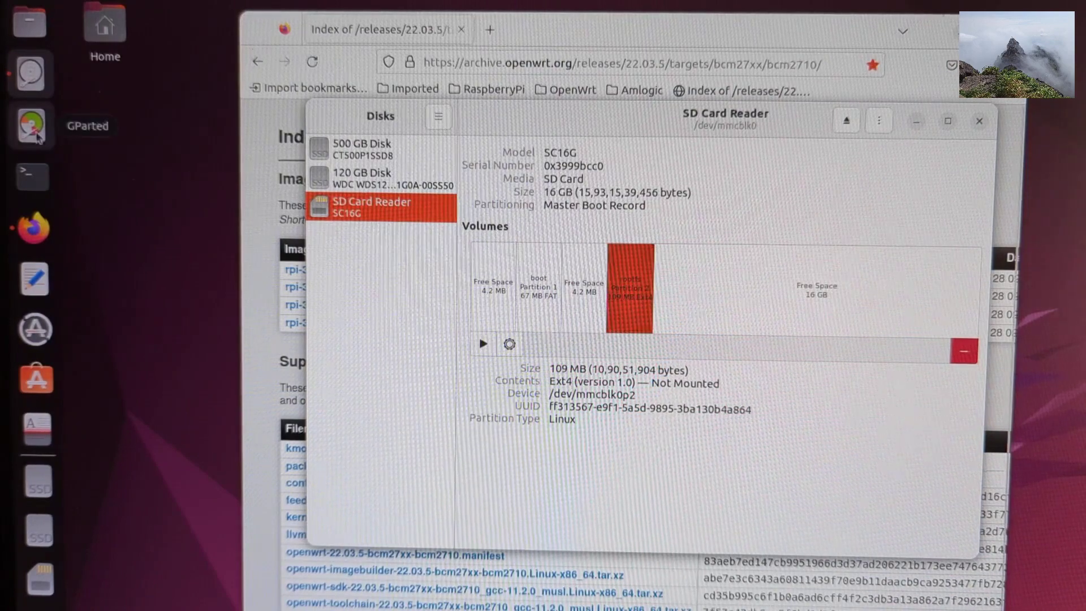
click(31, 125)
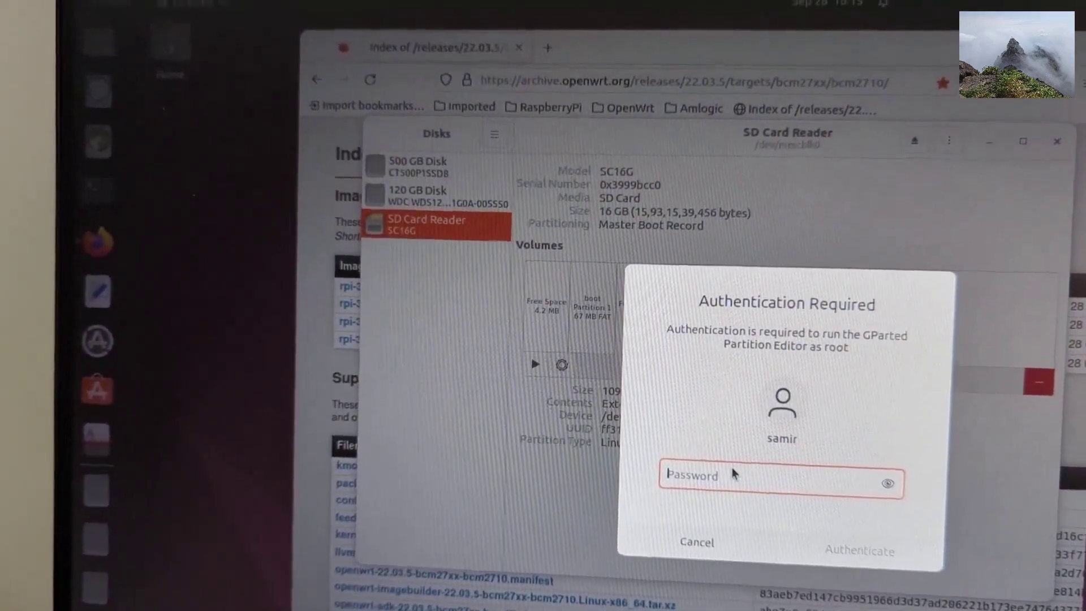
text(*****)
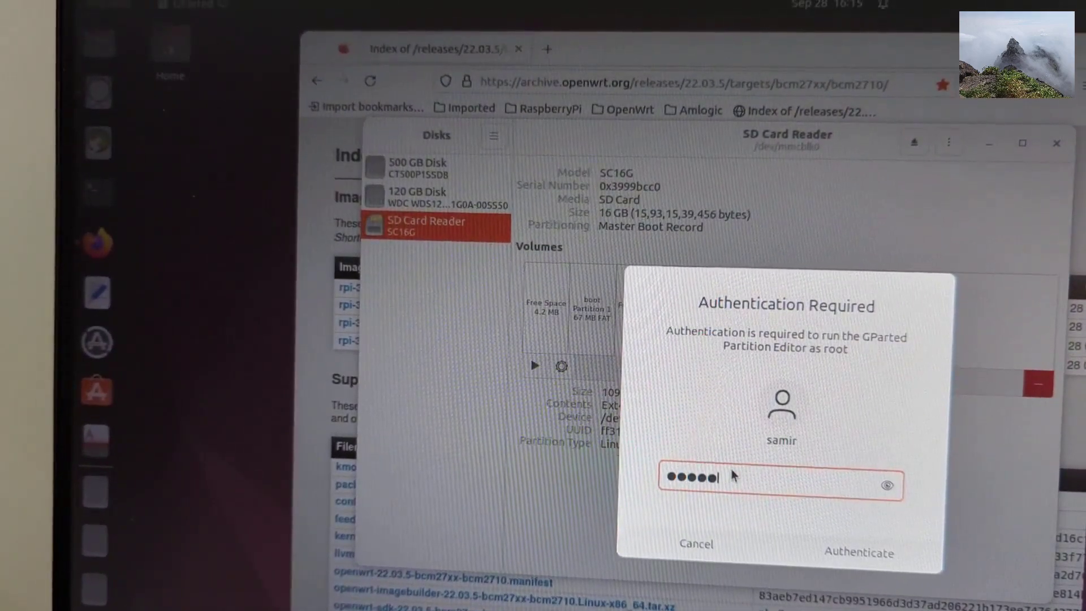
key(Return)
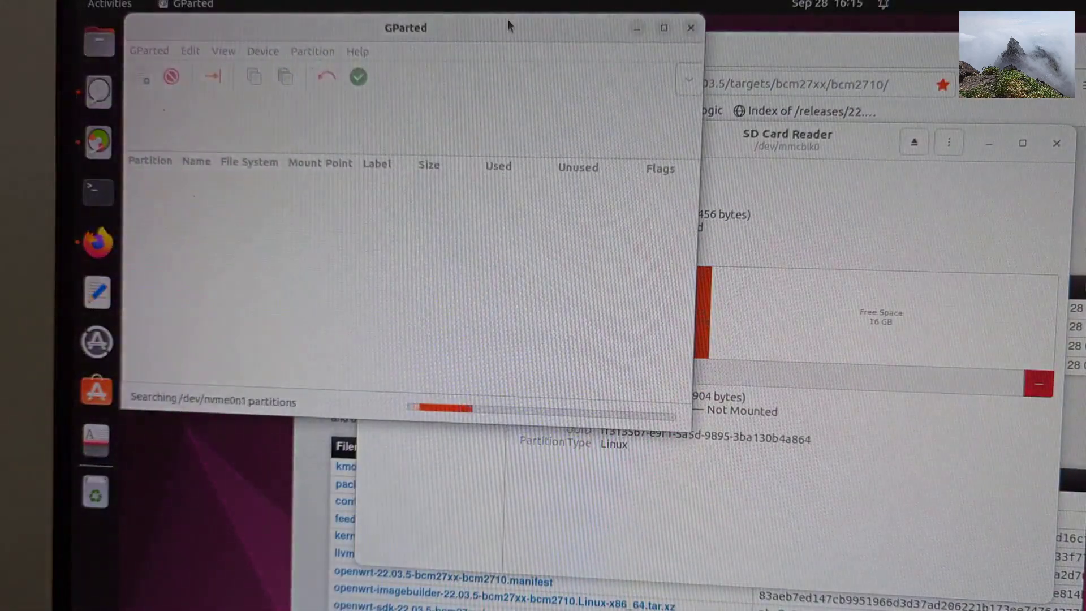
- Queue a Resize/Move of /dev/mmcblk0p2 from 104 MiB to 512 MiB
drag(507, 22, 755, 175)
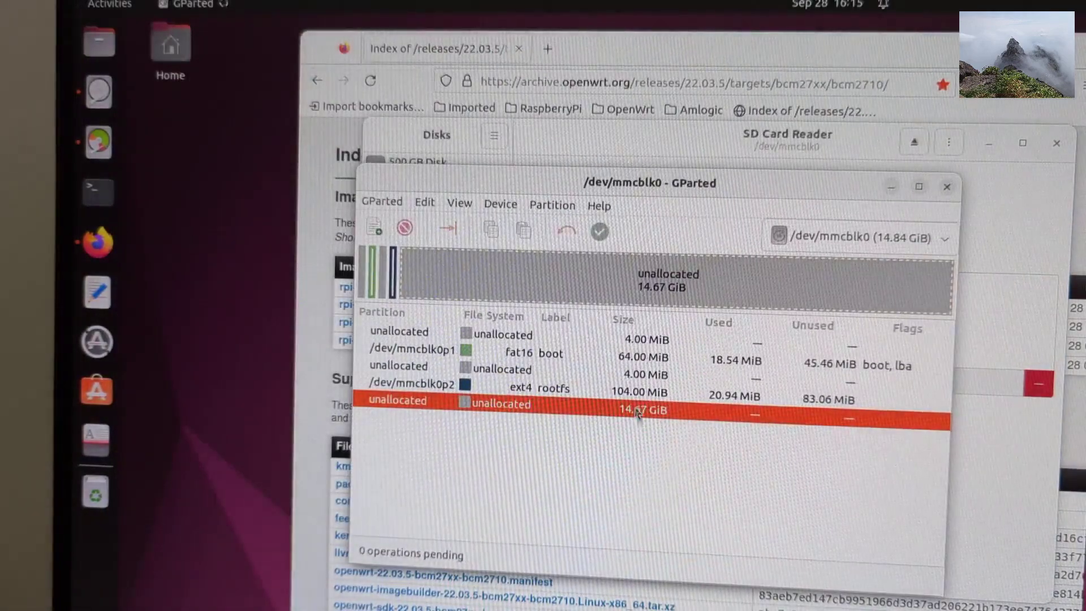
click(631, 395)
right_click(630, 394)
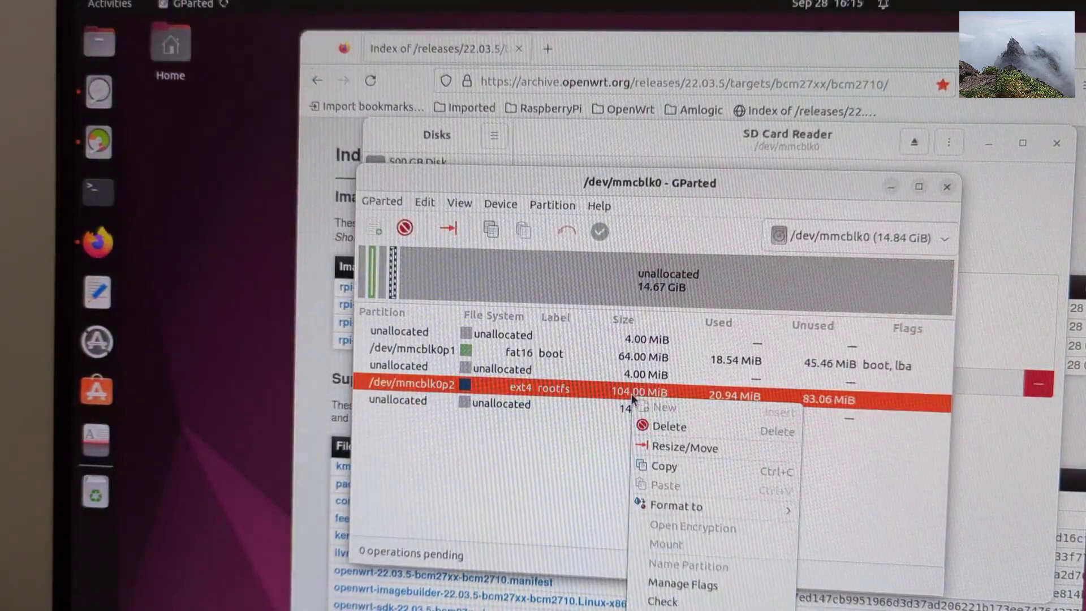
click(670, 453)
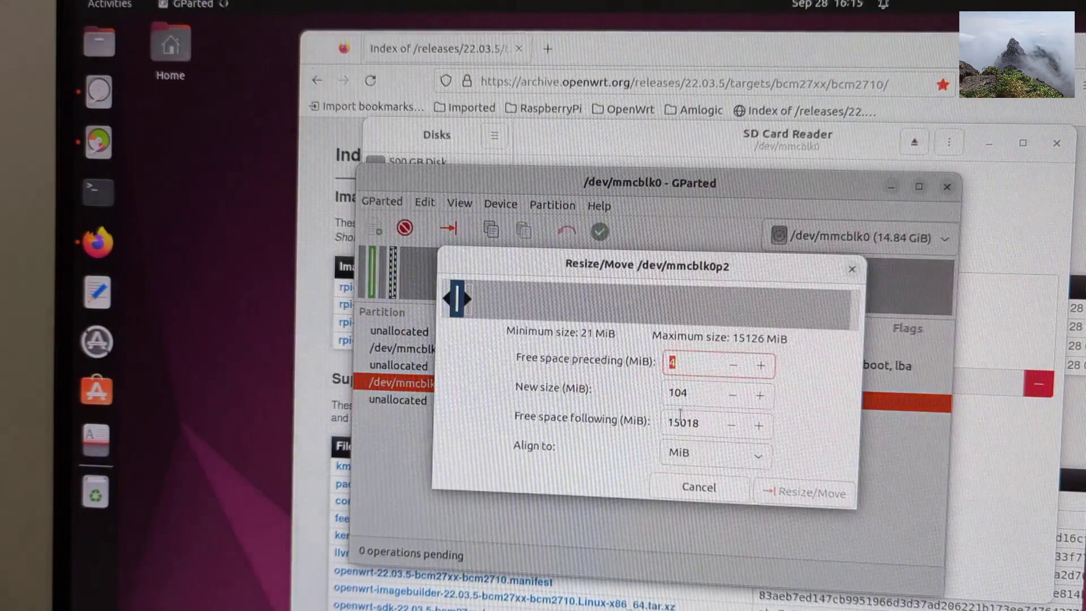
key(BackSpace)
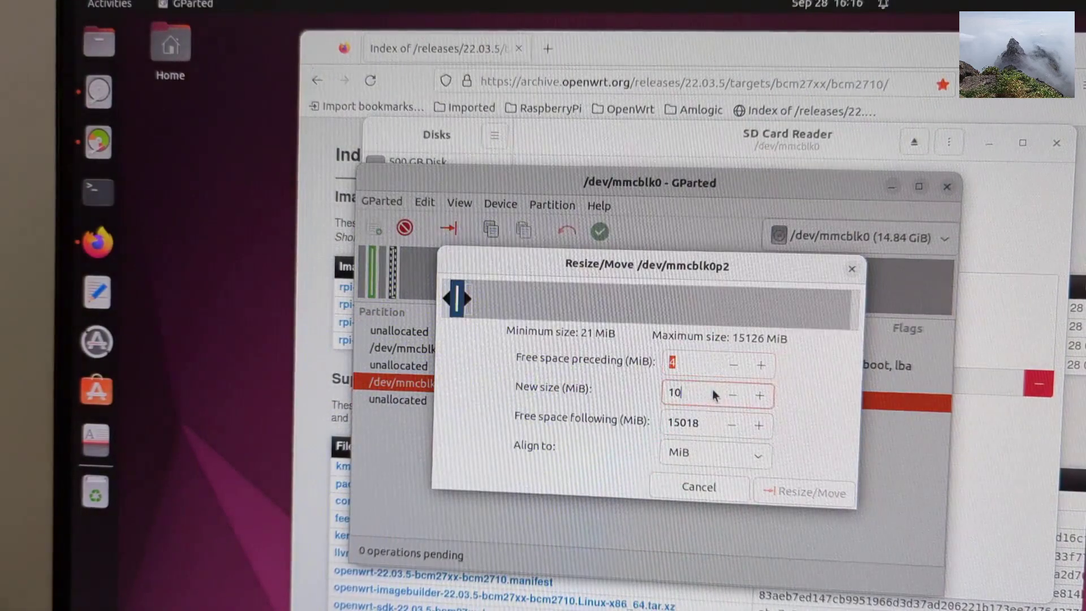
key(BackSpace)
key(BackSpace)
text(51)
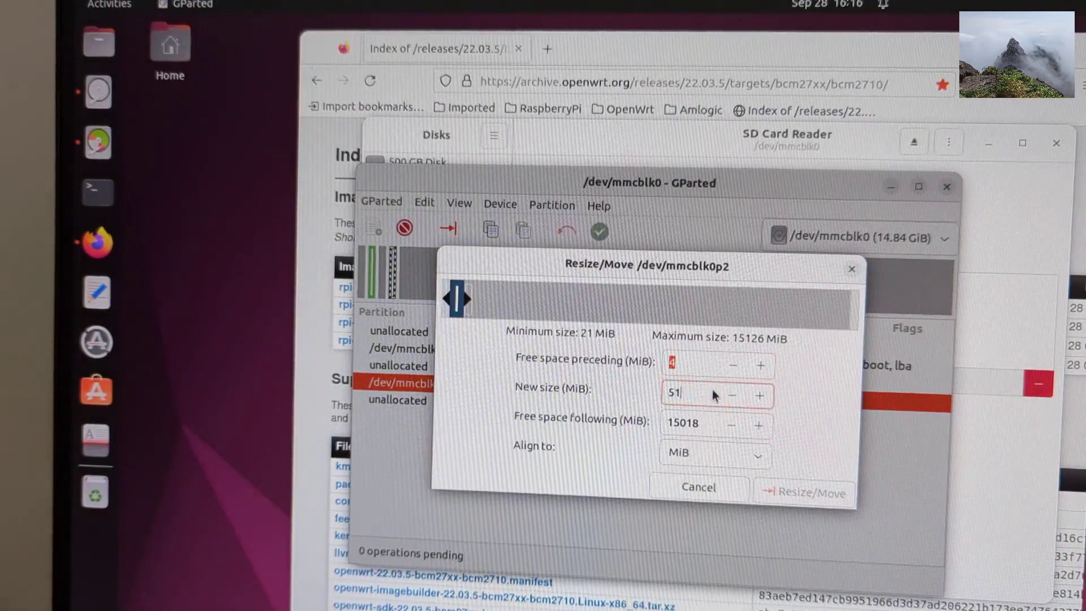
text(2)
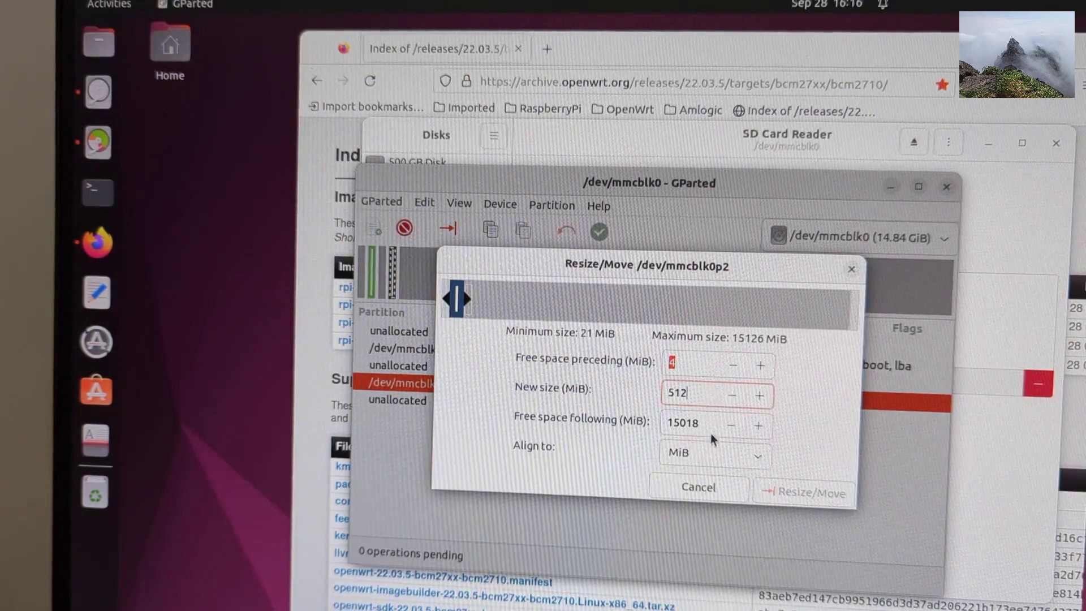
click(703, 416)
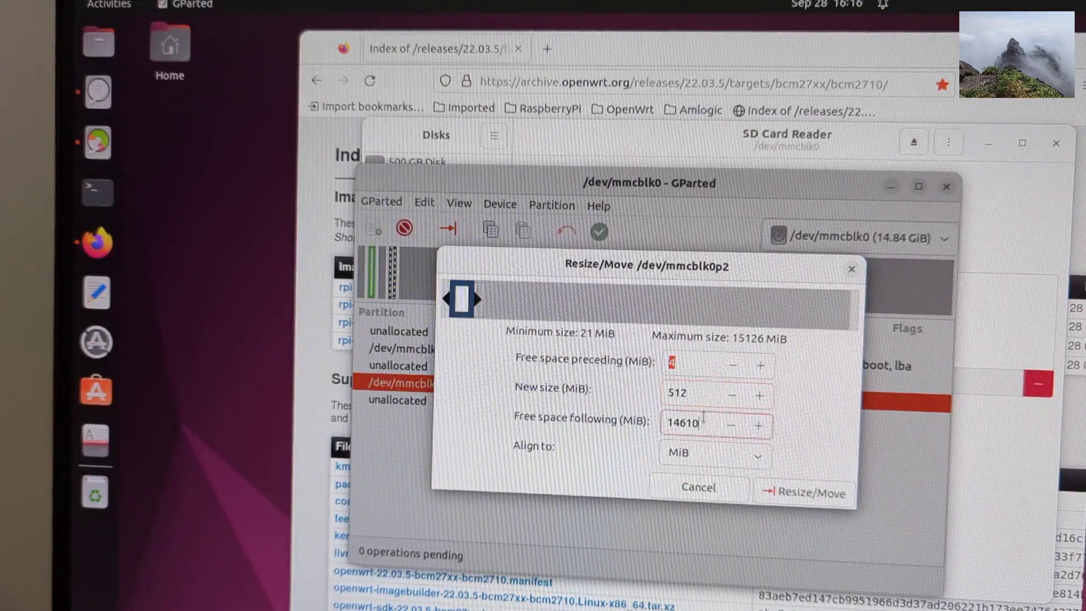
click(811, 493)
- Apply the pending resize operation and close the completed operations report
click(598, 232)
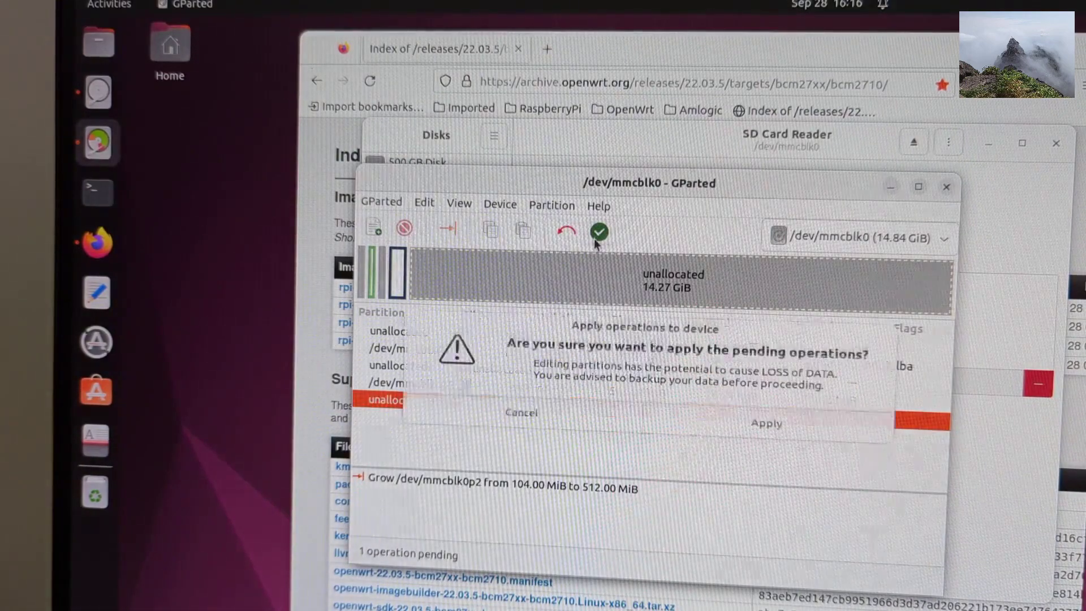
click(766, 427)
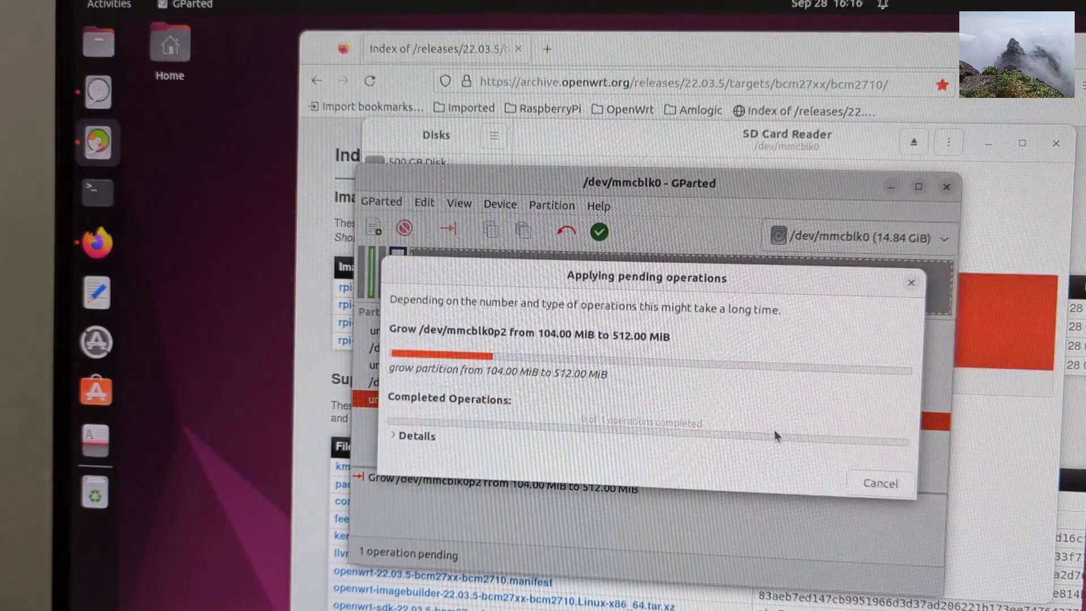
click(840, 492)
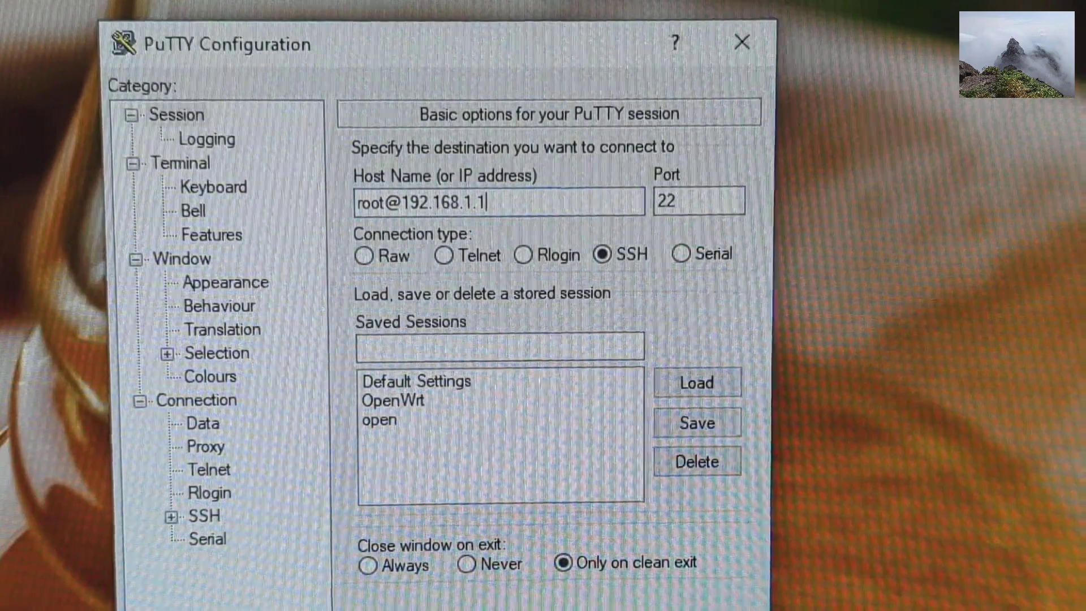
text(2)
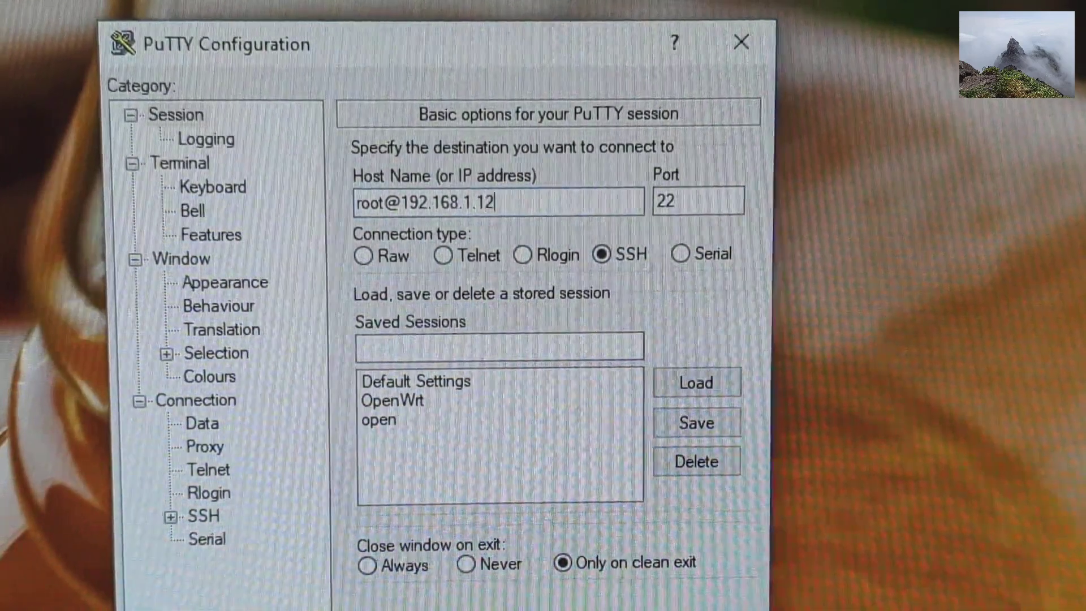
text(3)
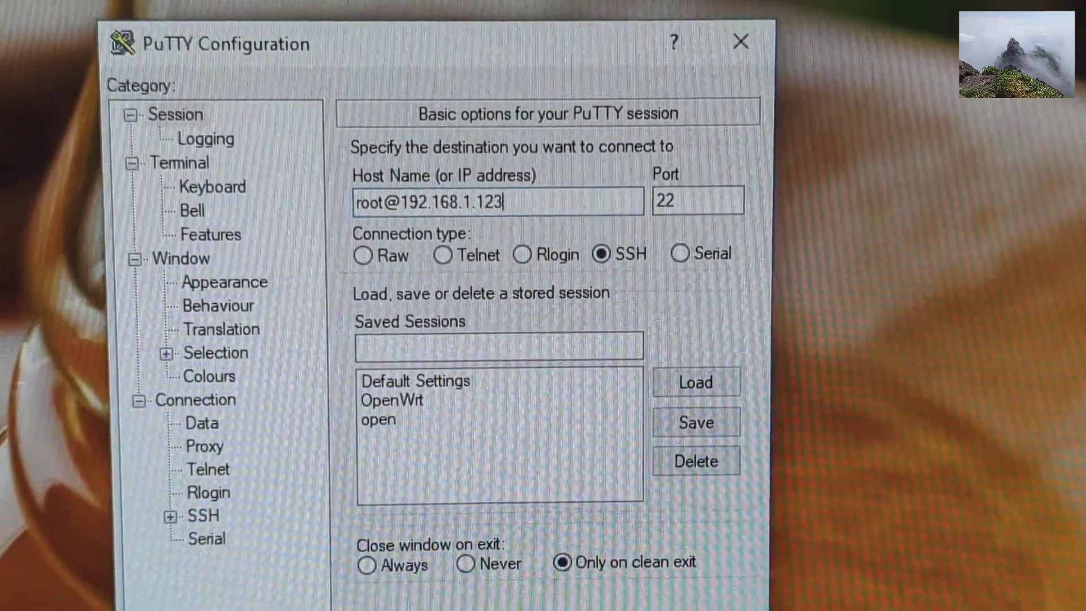
- Connect over SSH as root to 192.168.1.123 on port 22
key(Return)
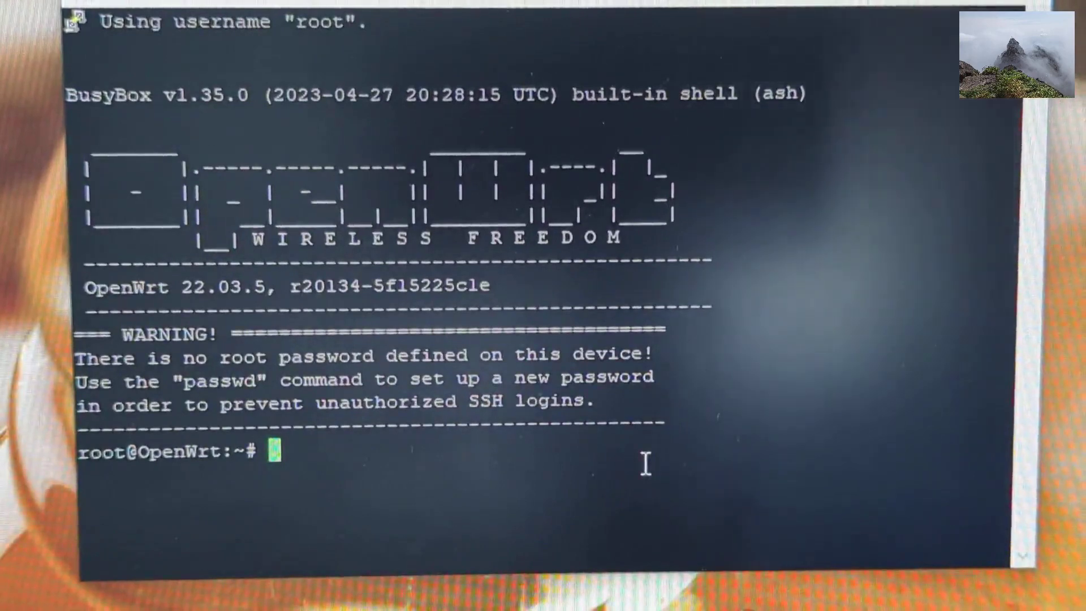
text(opk)
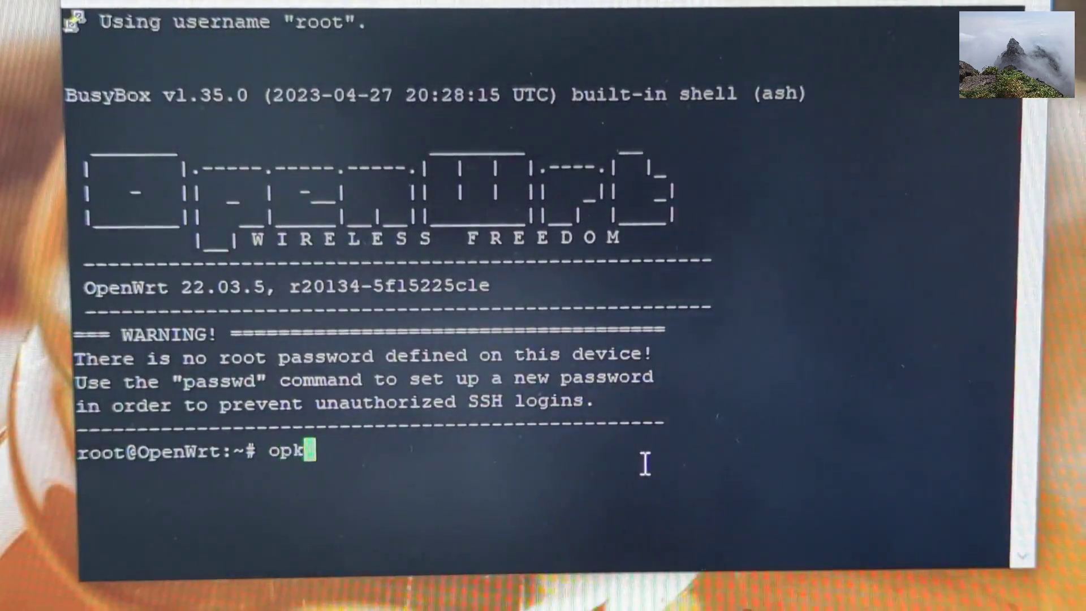
text(g upd)
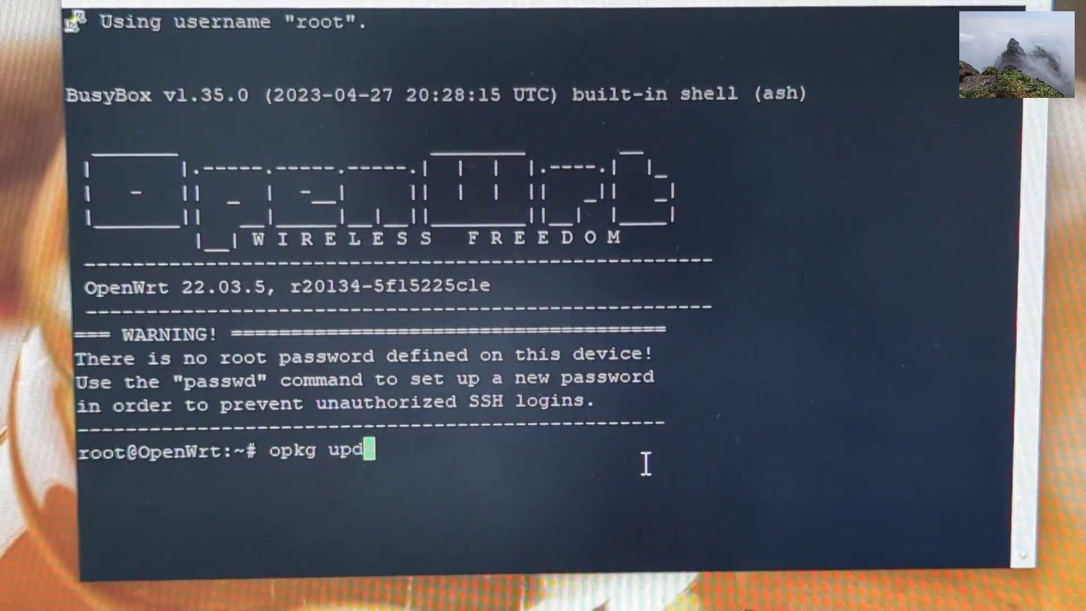
text(ate)
- Refresh the OpenWrt package lists with opkg update
key(Return)
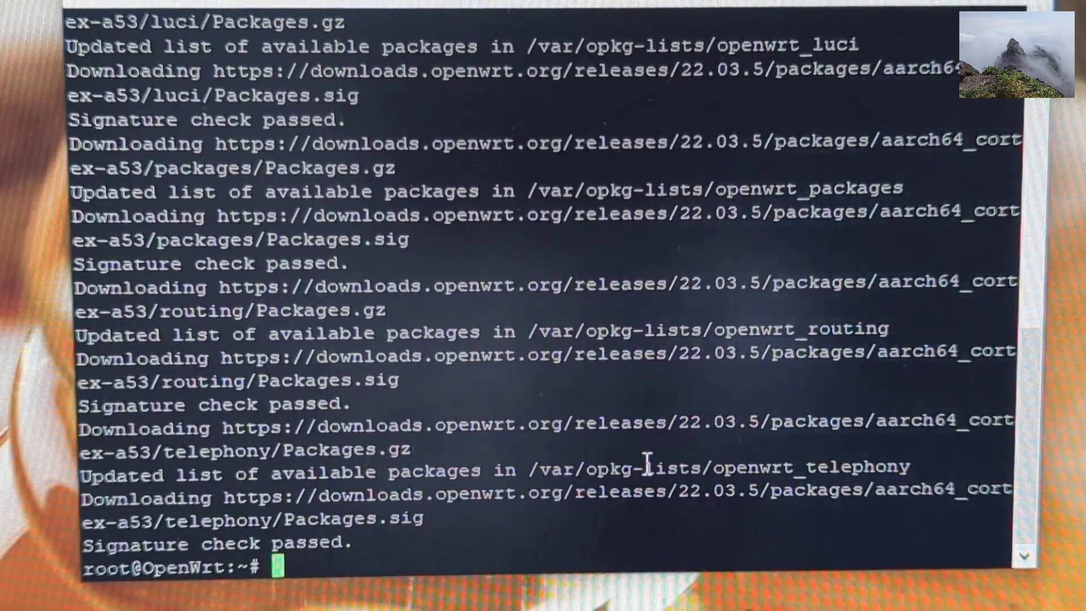
text(opk)
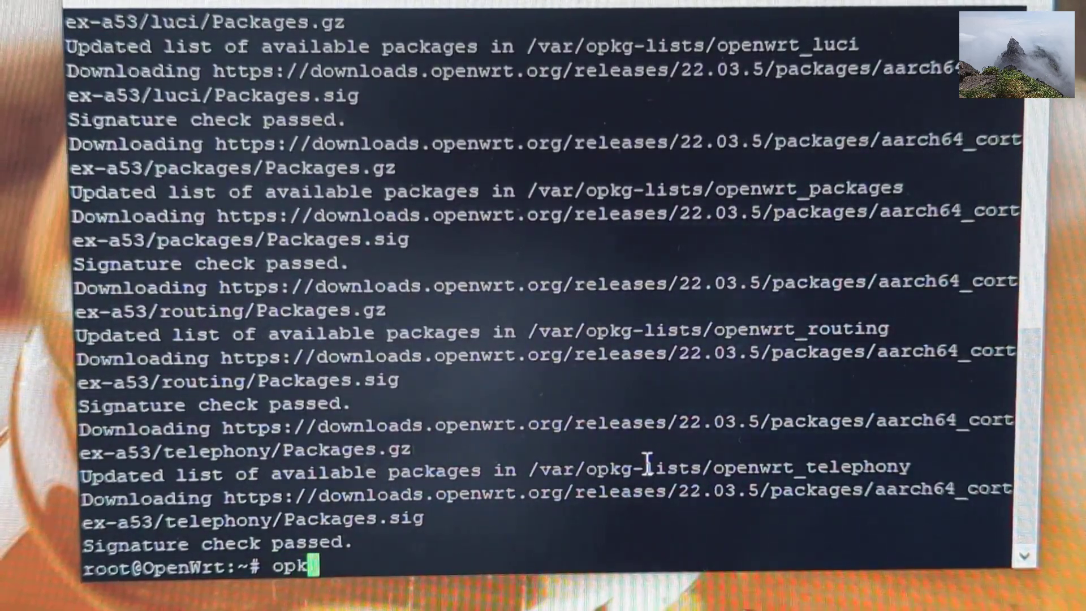
text(g ins)
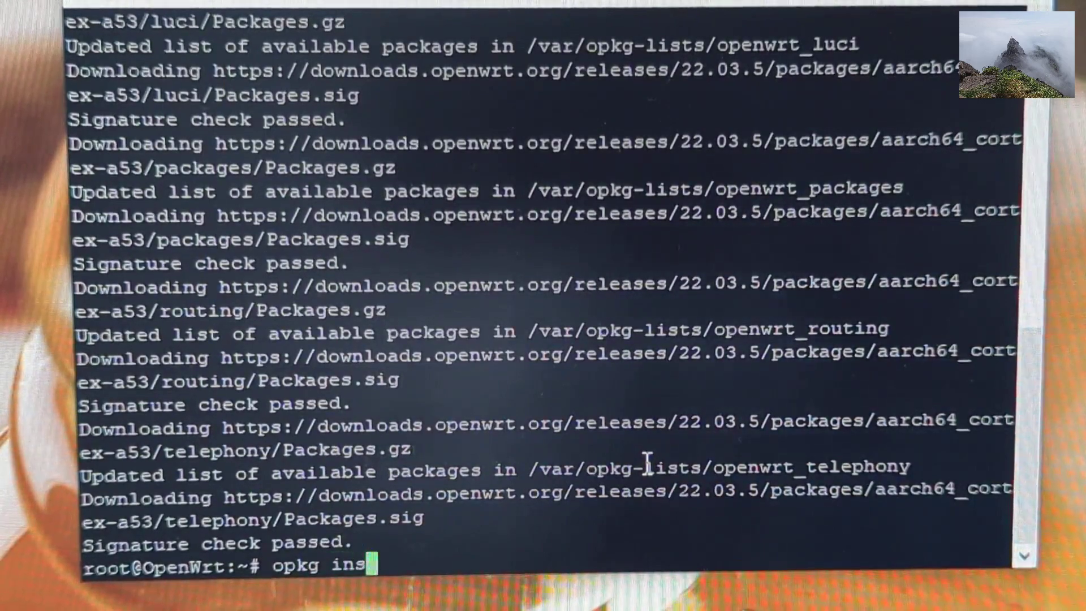
text(tall )
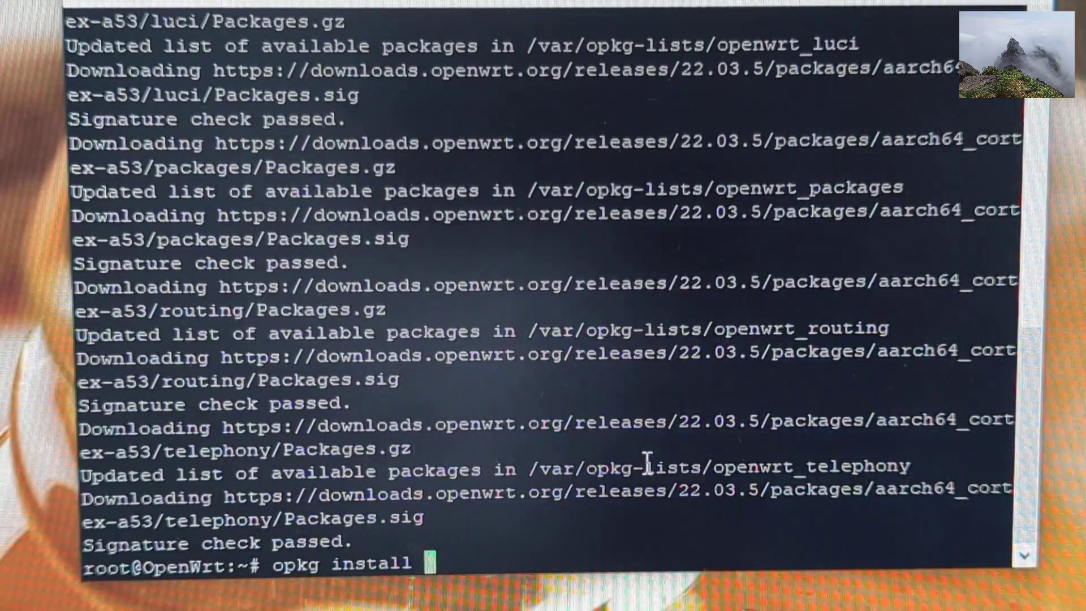
text(block)
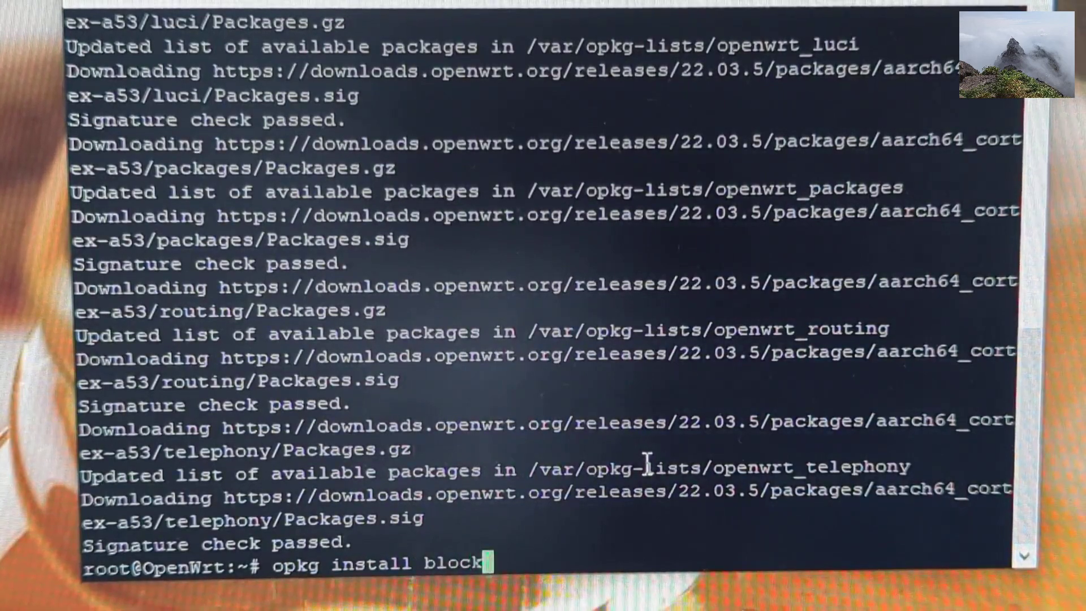
text(-moun)
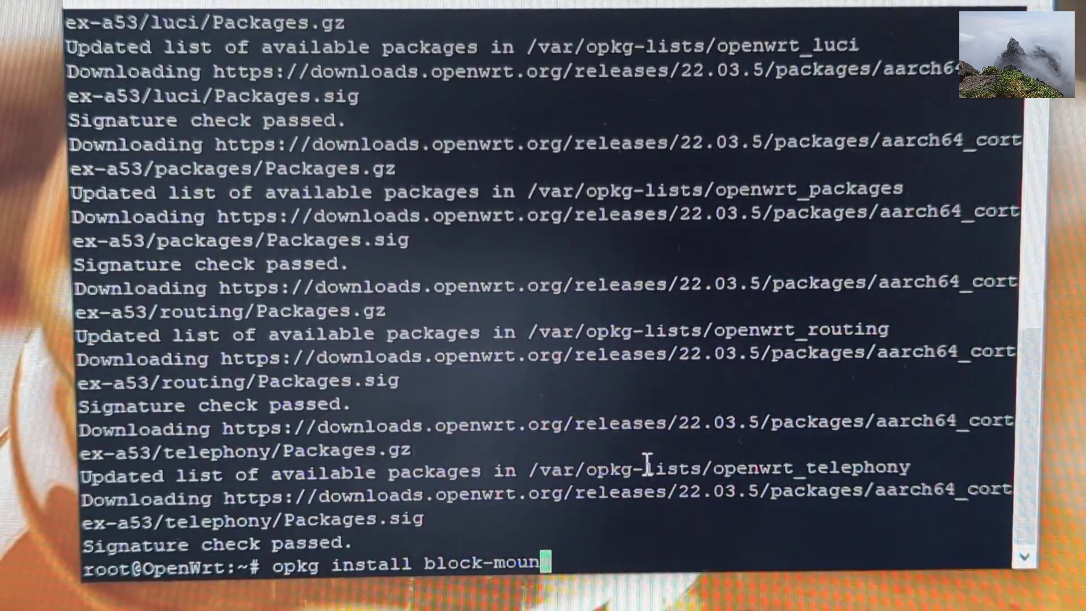
text(t n)
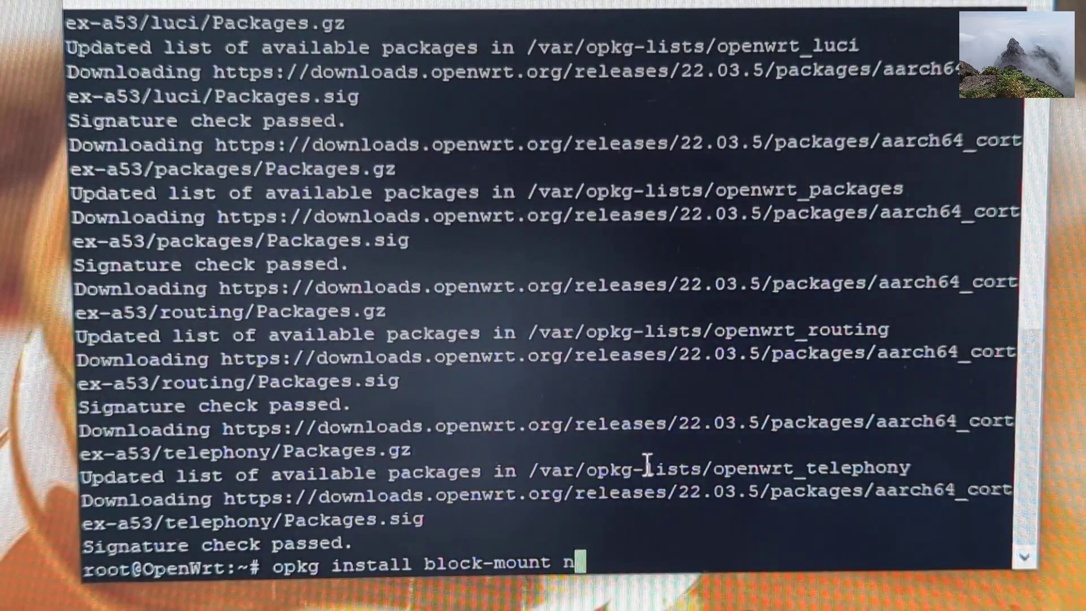
text(tfs-)
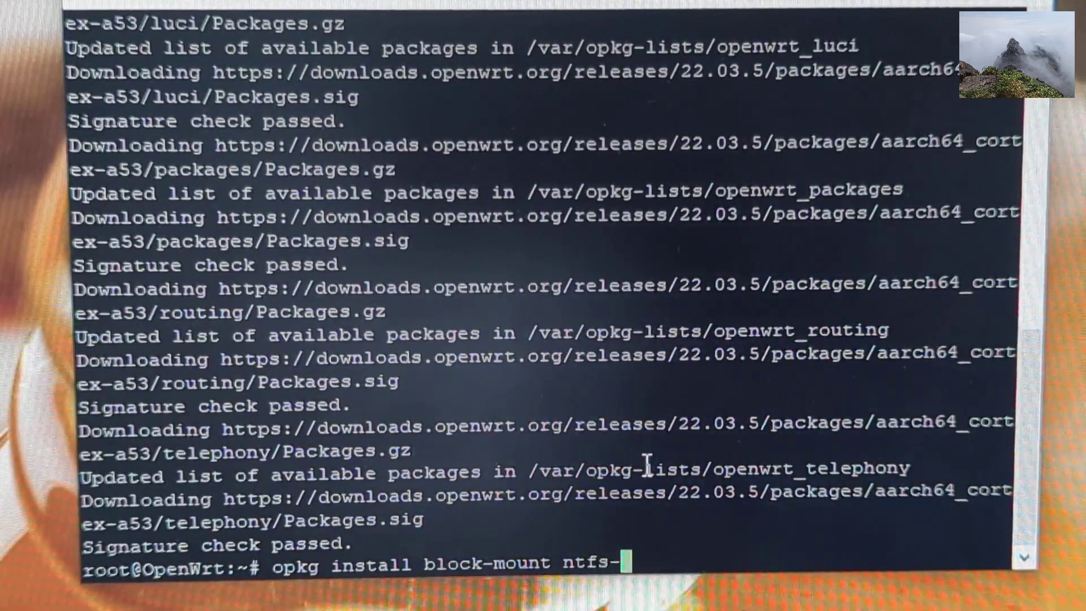
text(3g)
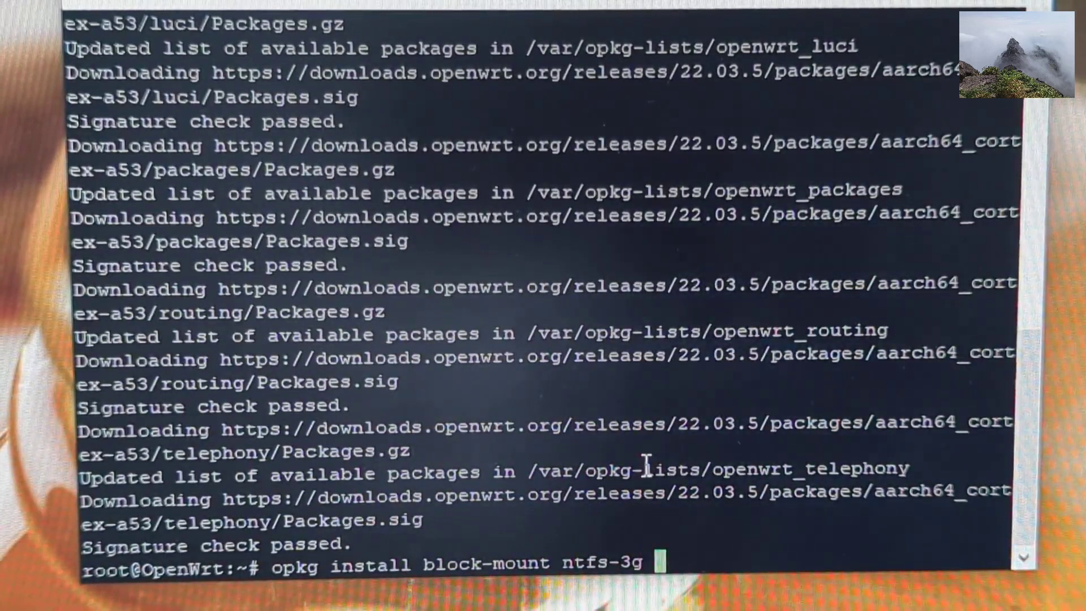
text( luci)
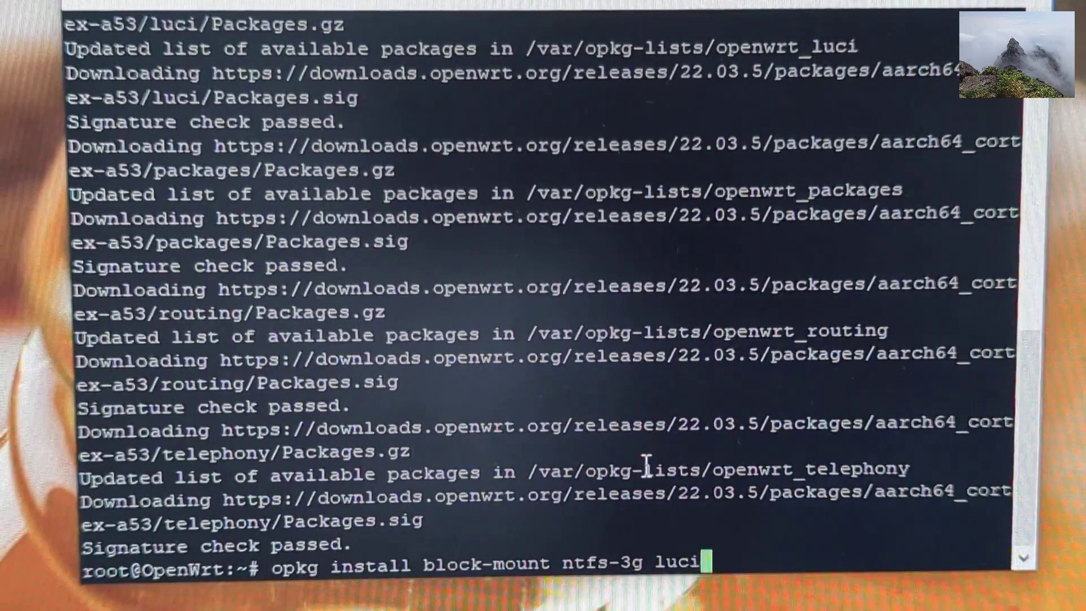
text(-app-)
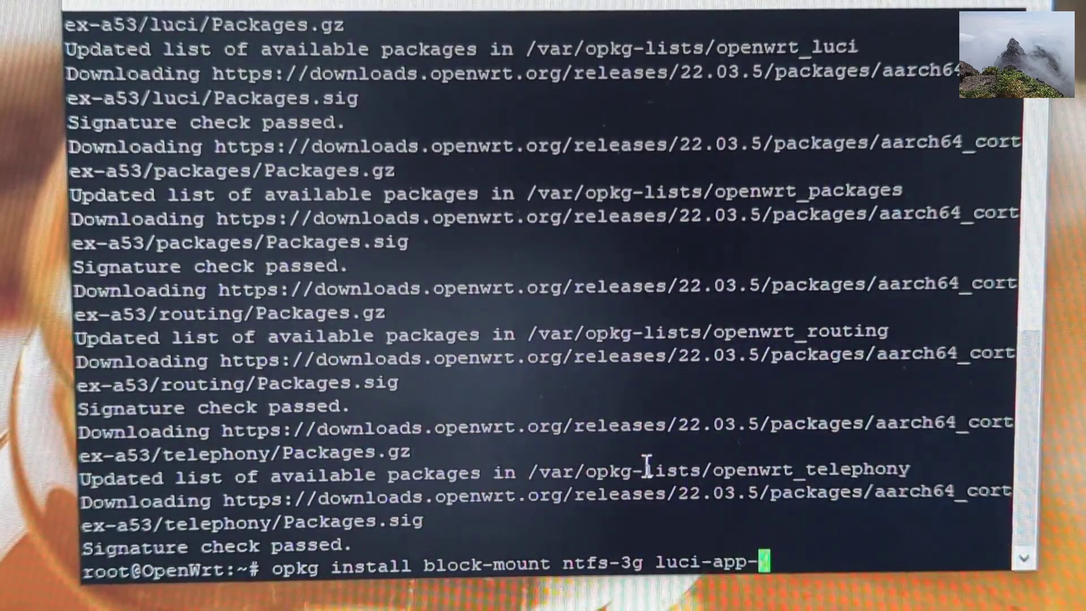
text(samba)
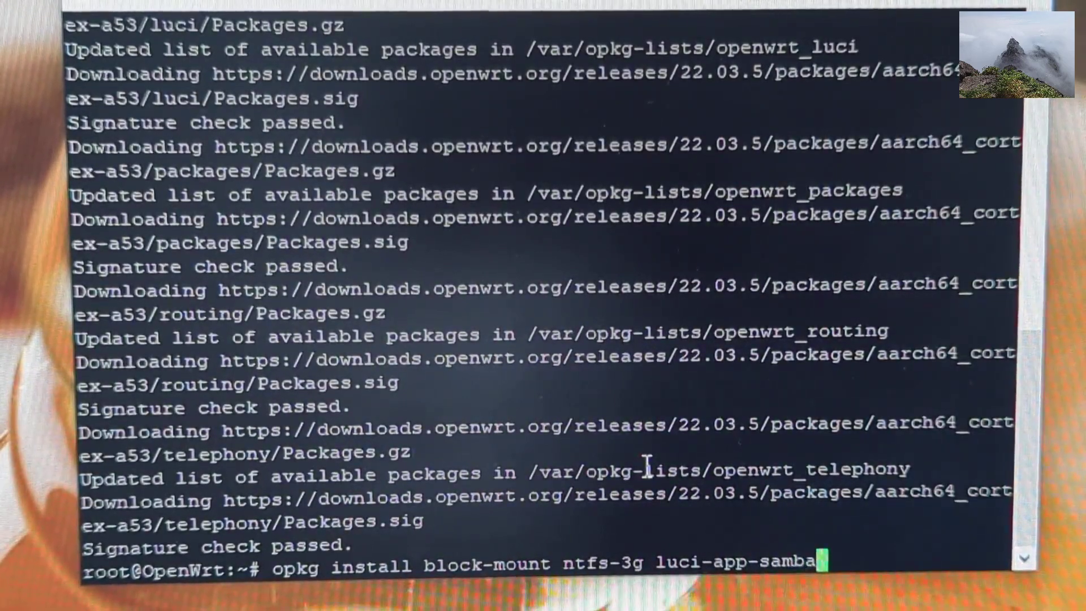
text(4)
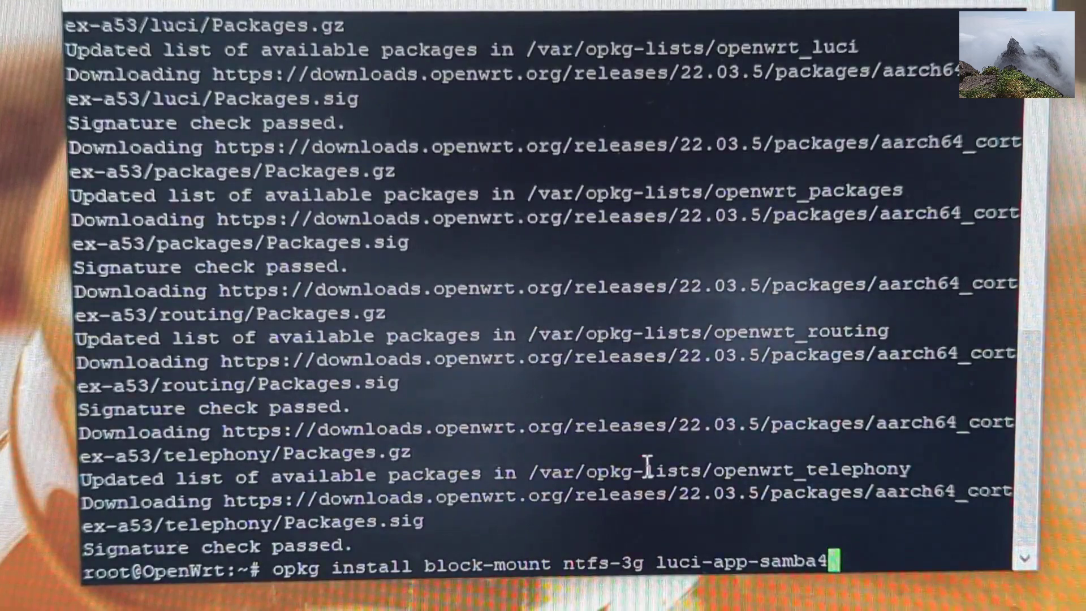
- Install block-mount, ntfs-3g and luci-app-samba4 with opkg
key(Return)
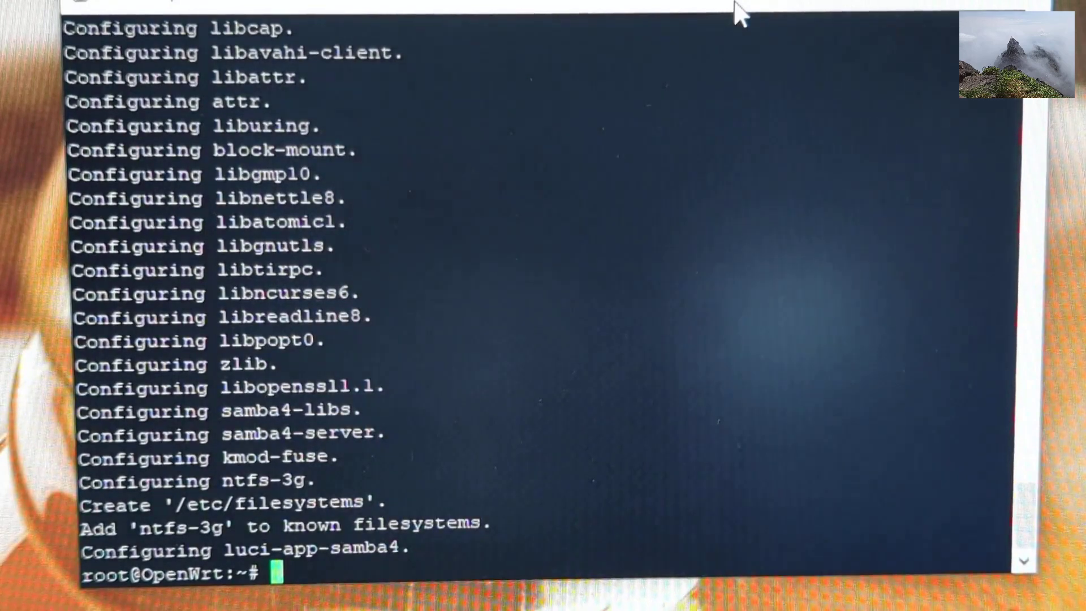
text(mk)
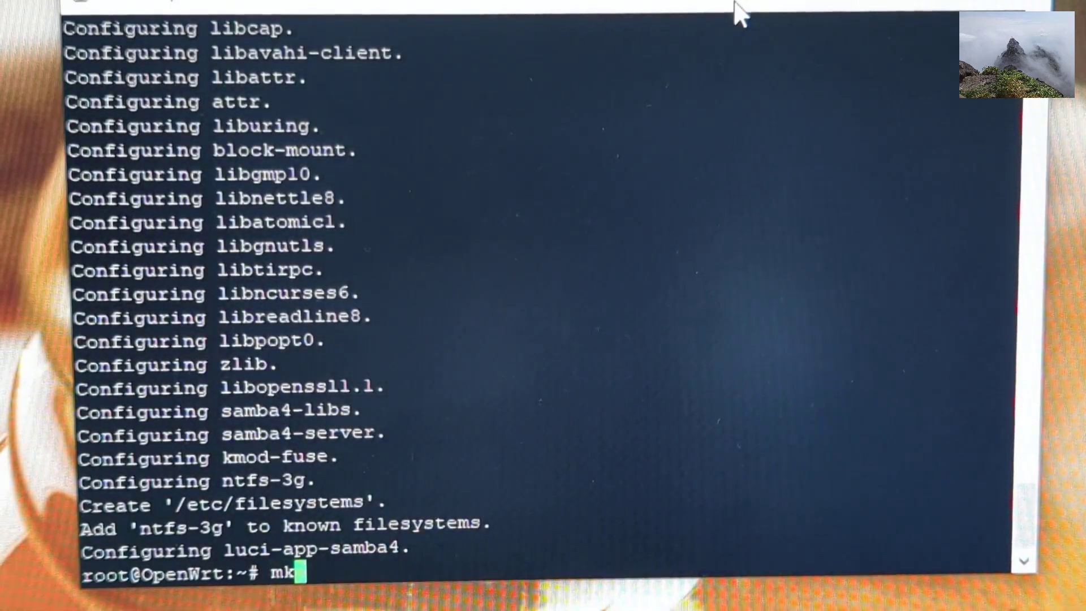
text(dir )
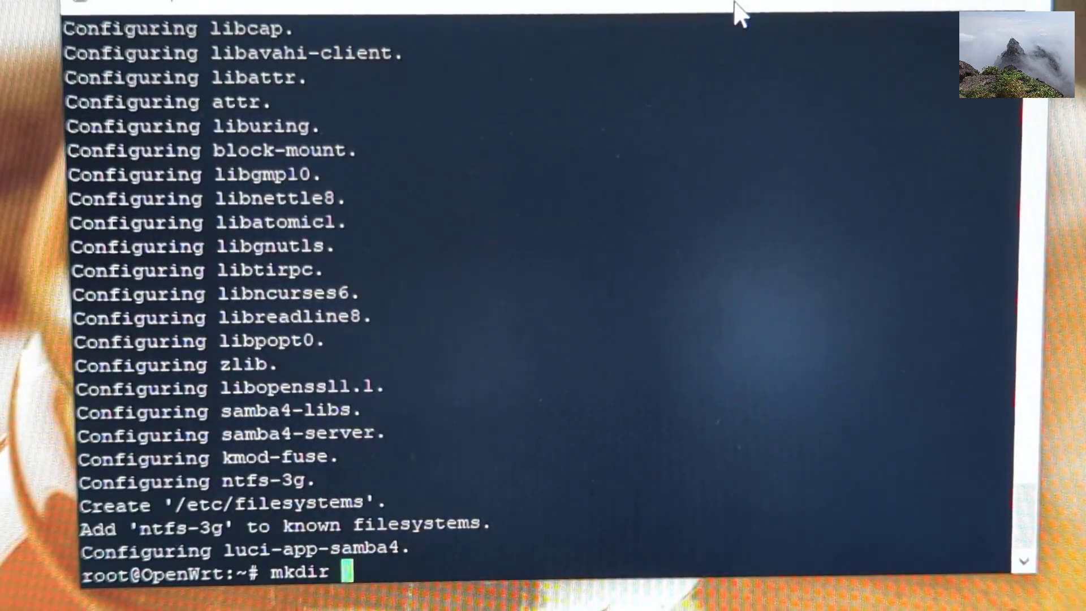
text(/m)
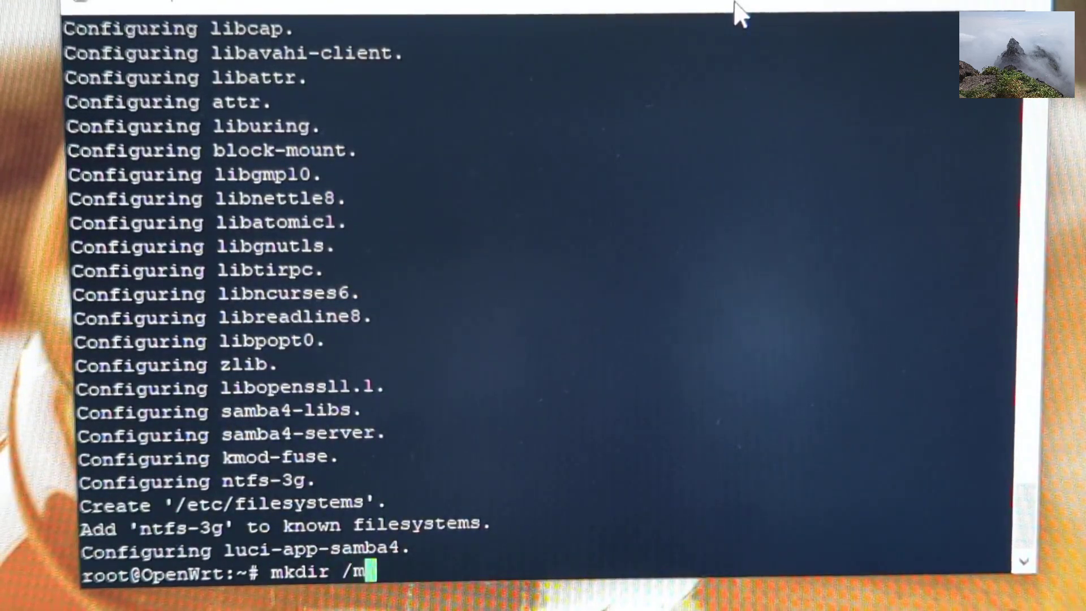
text(nt/s)
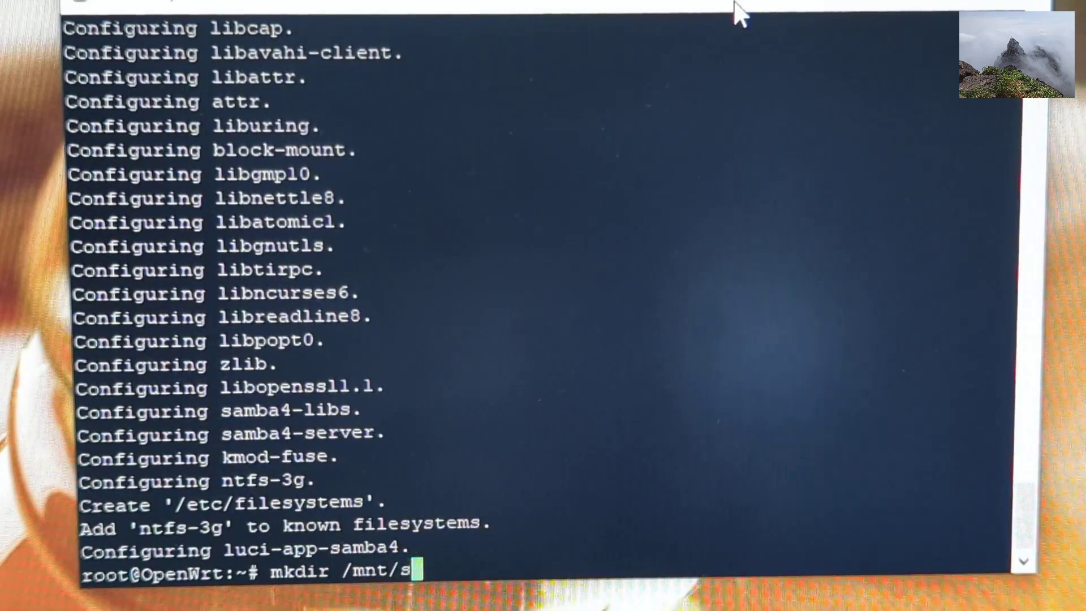
text(da1)
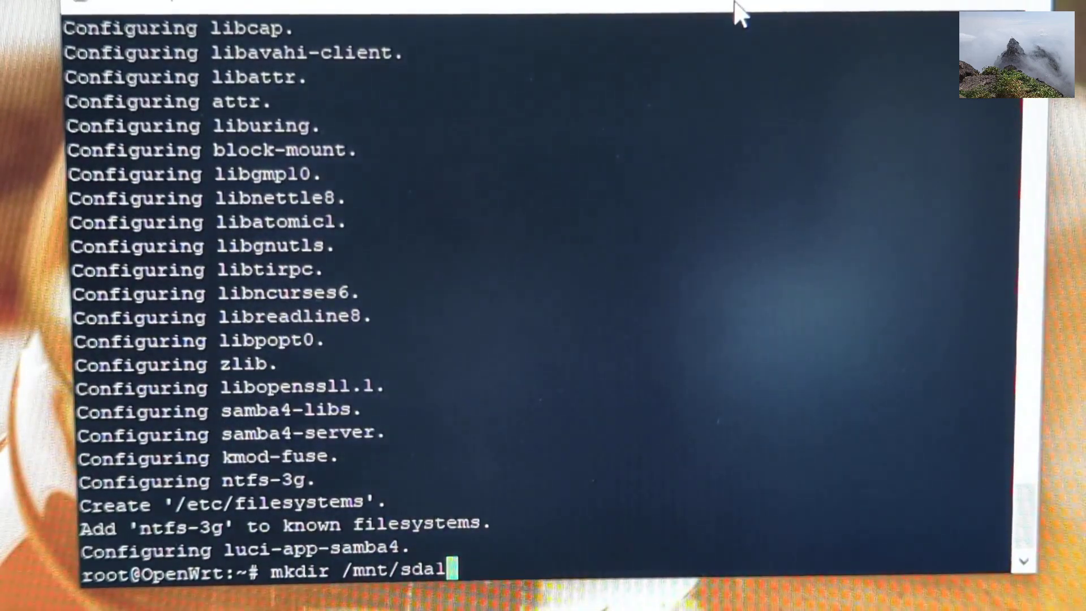
- Create the /mnt/sda1 mount directory
key(Return)
text(c)
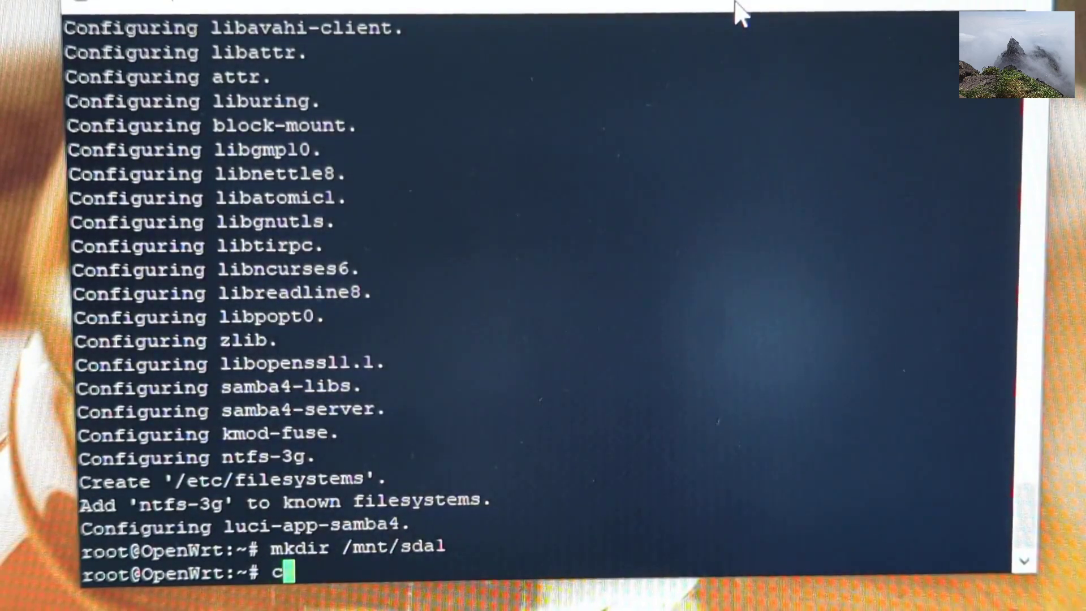
text(hmod )
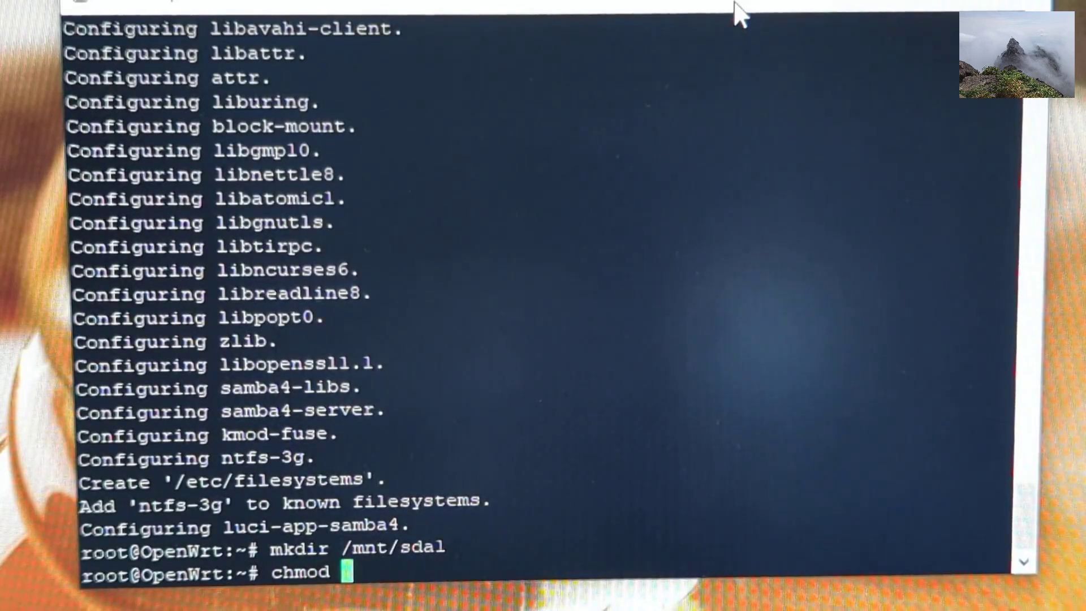
text(0777)
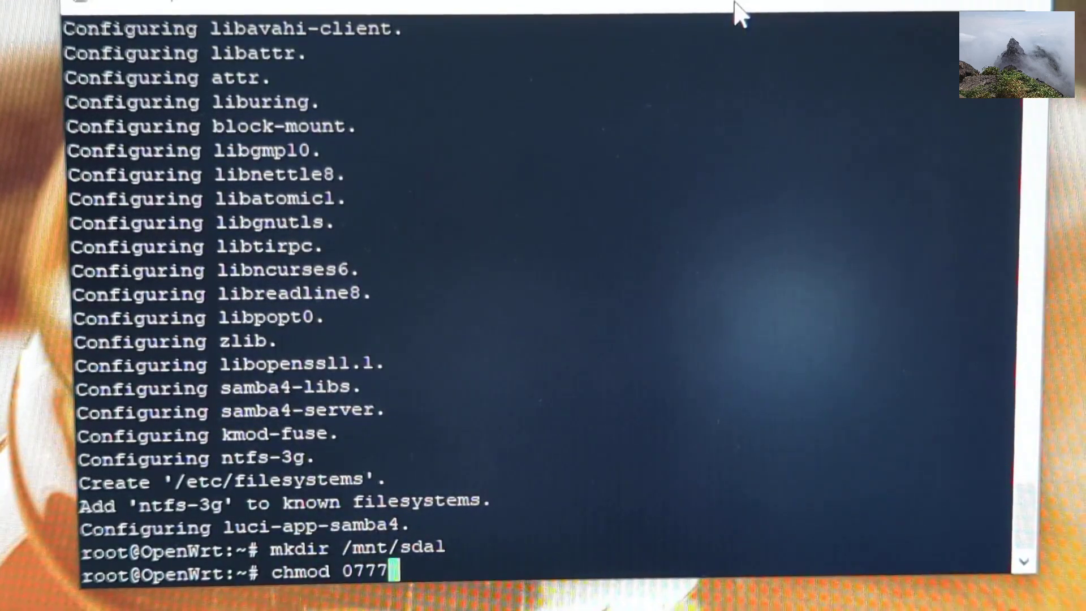
text( -)
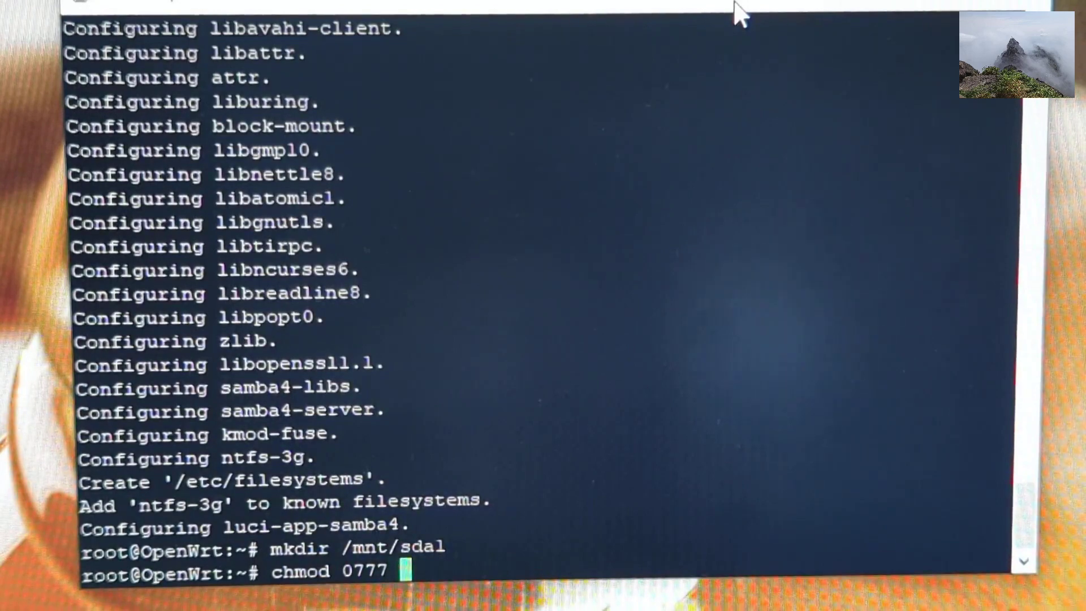
text(R )
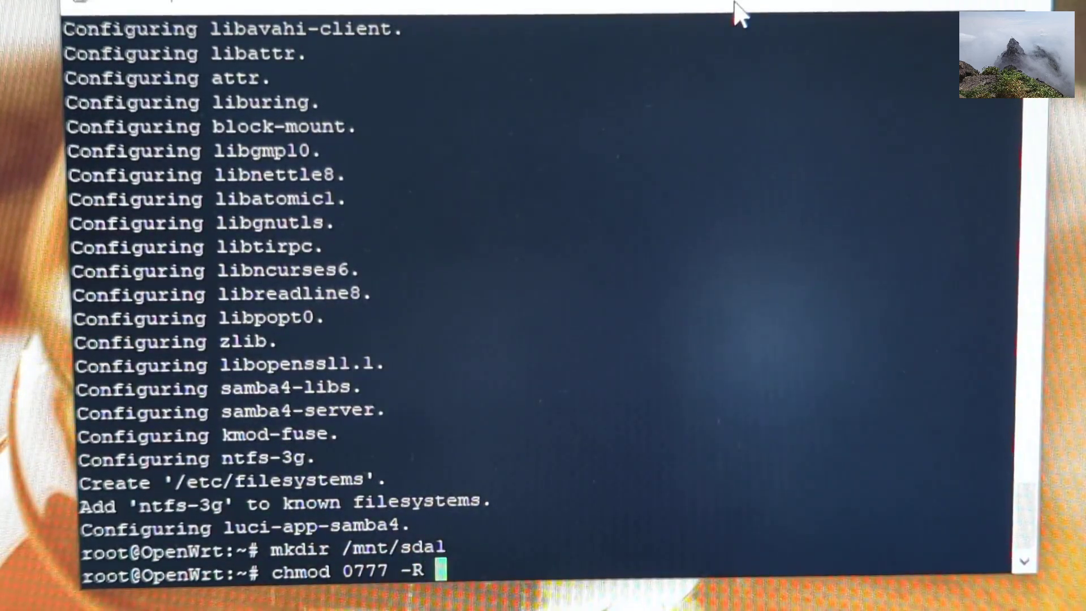
text(/mn)
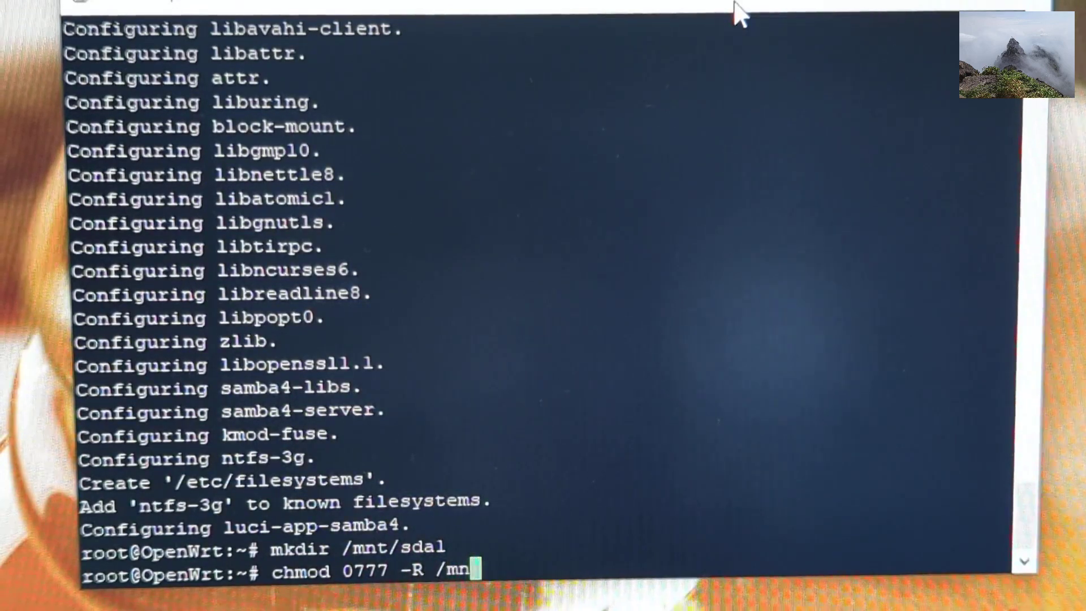
text(t)
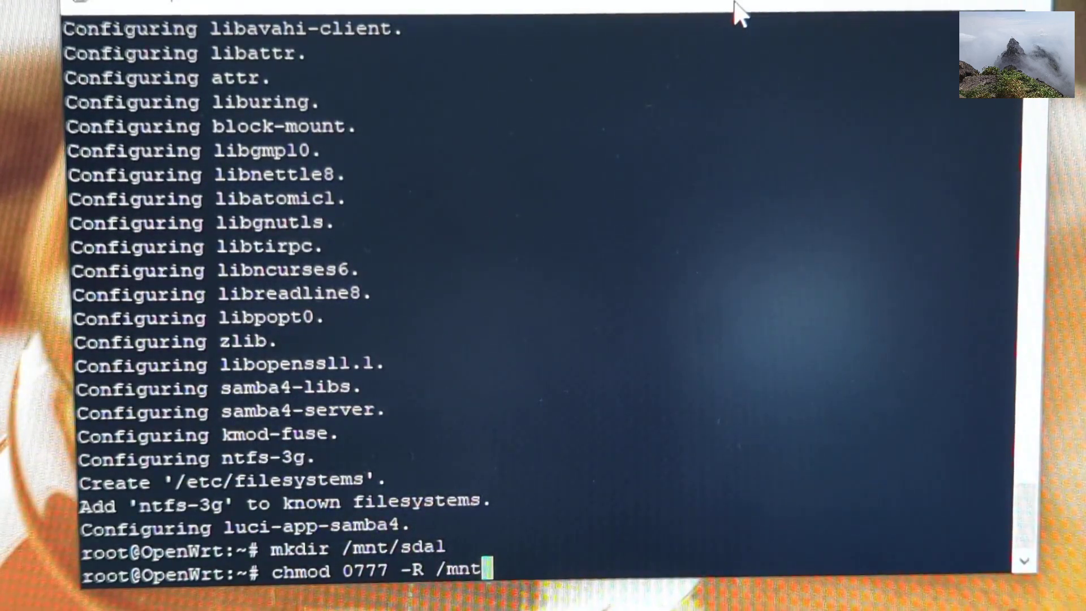
text(/sd)
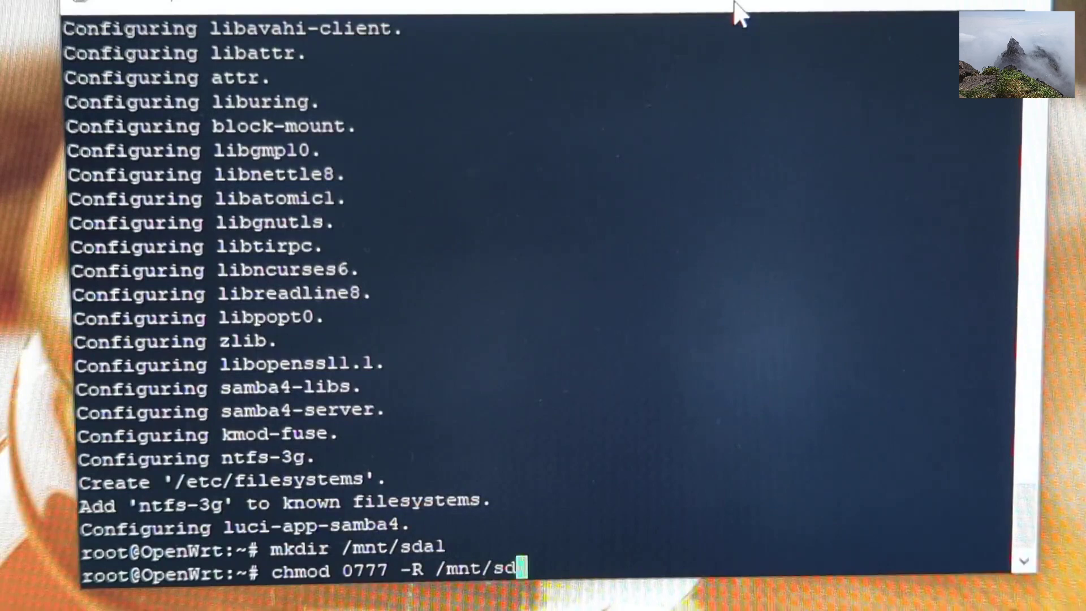
text(a1)
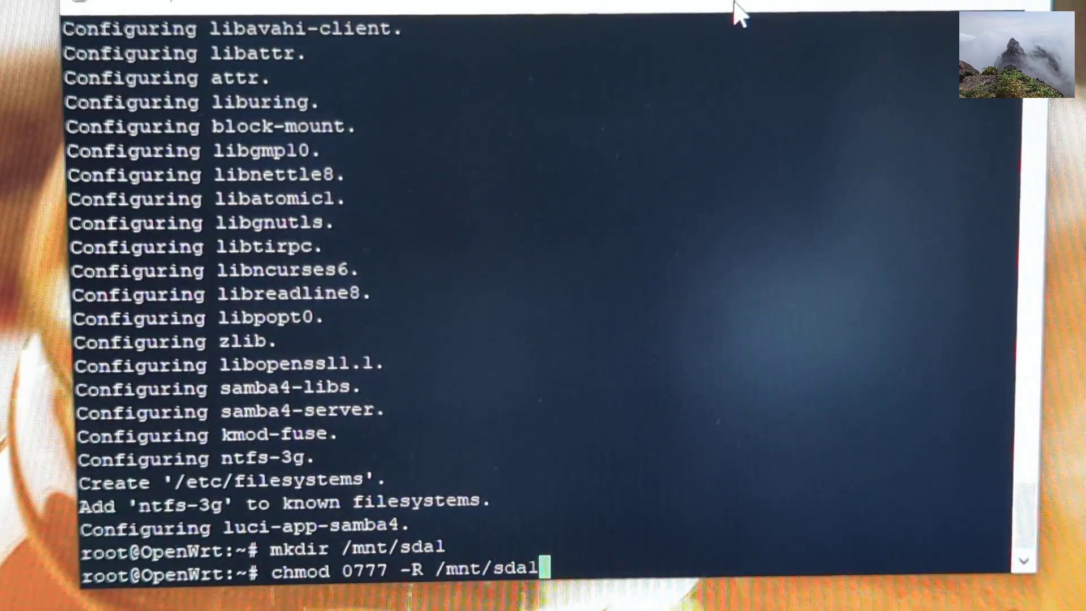
- Apply 0777 permissions recursively to /mnt/sda1
key(Return)
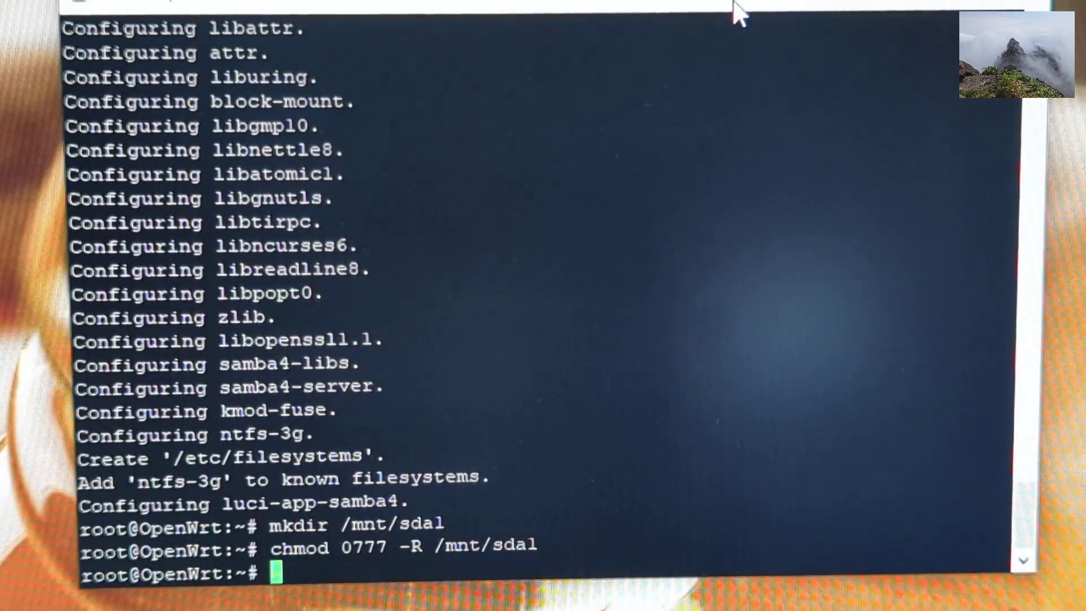
text(ln )
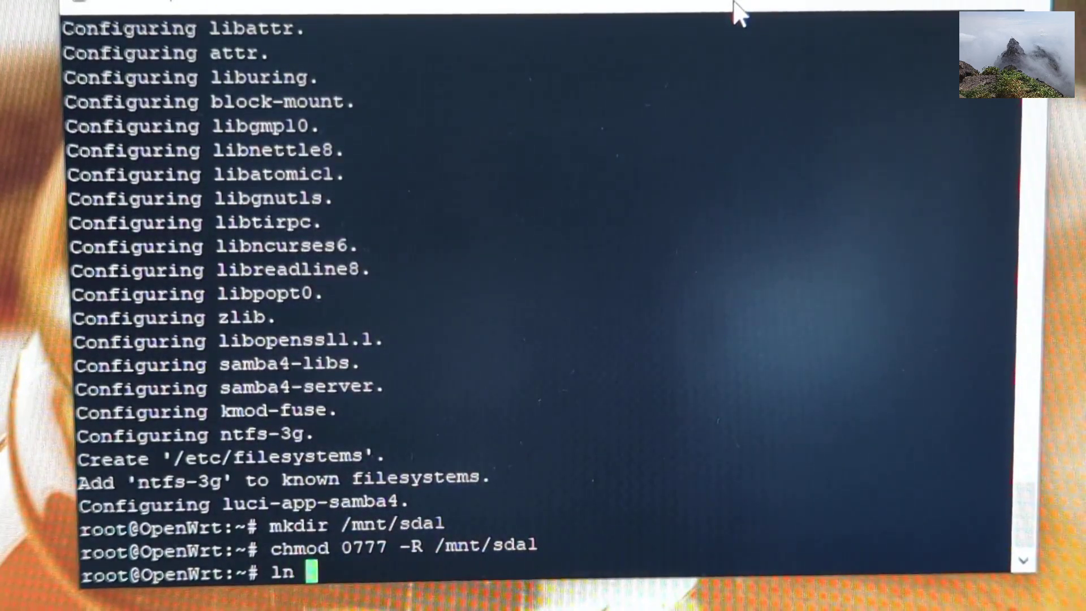
text(-s)
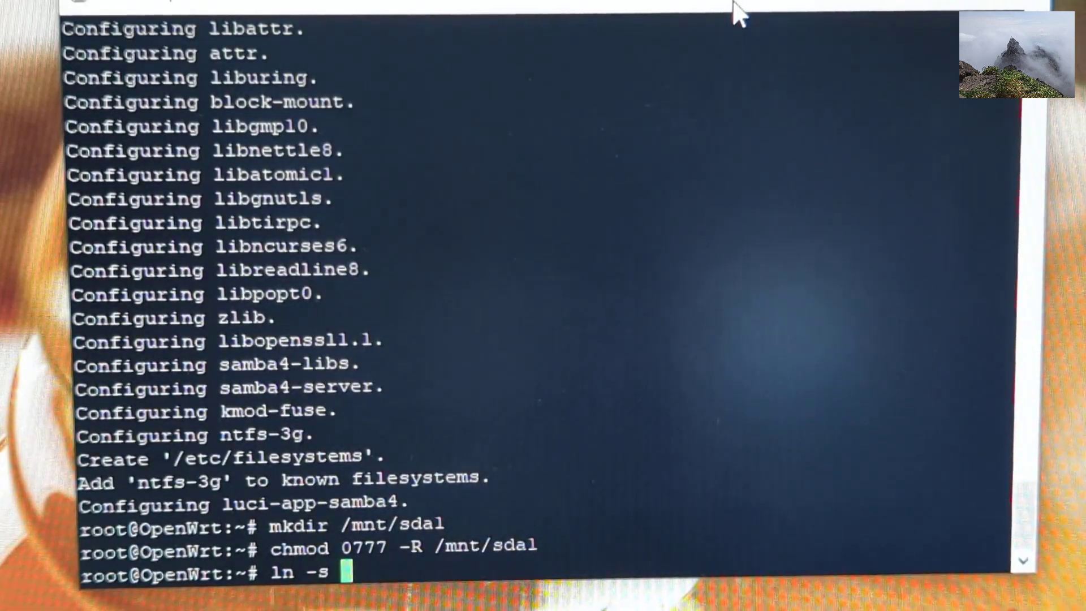
text( /us)
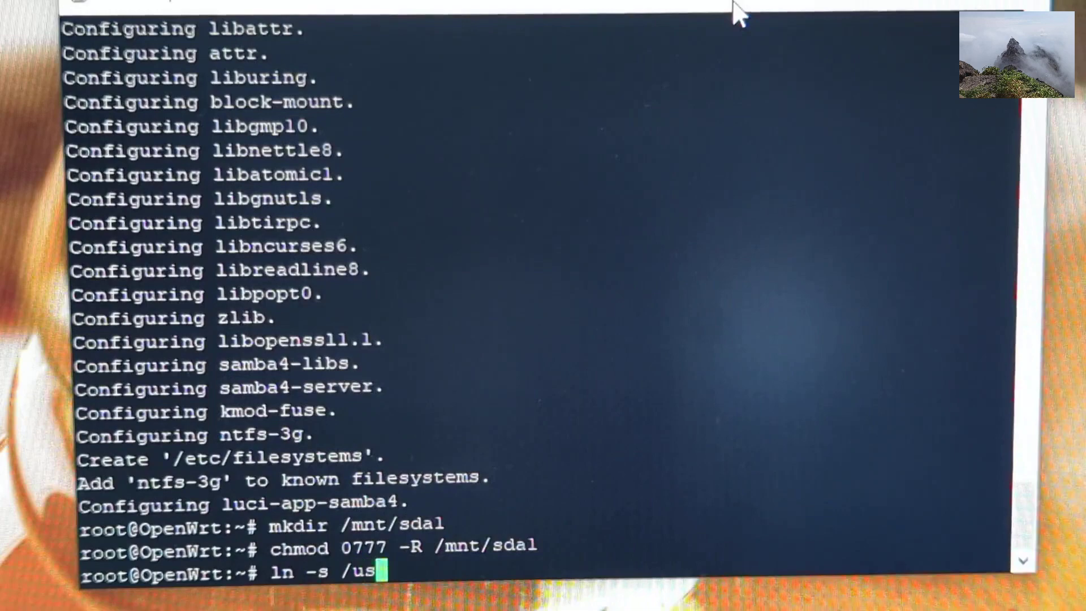
text(r/)
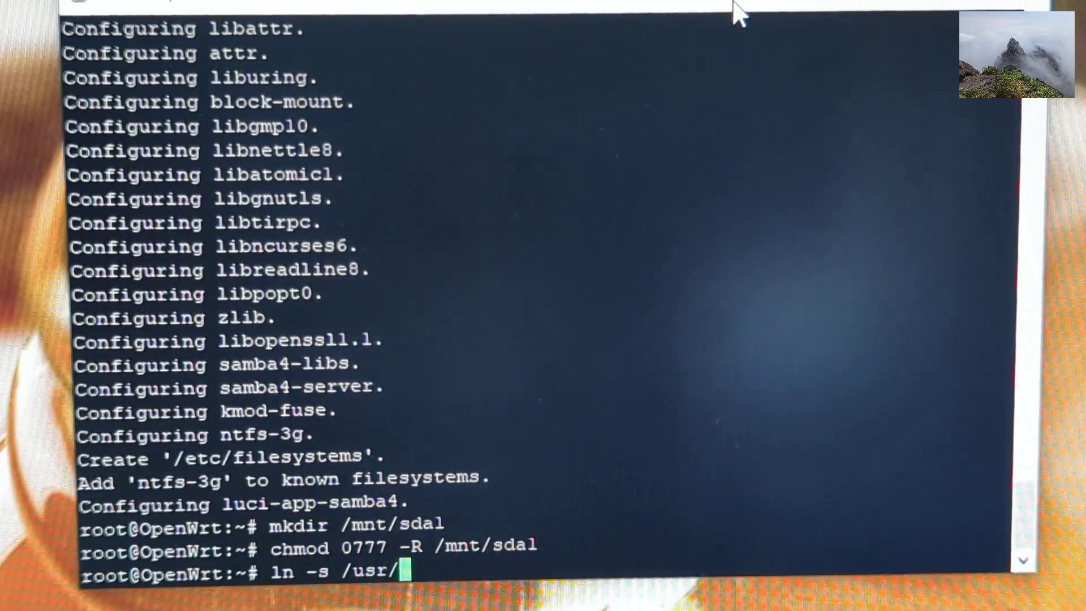
text(b)
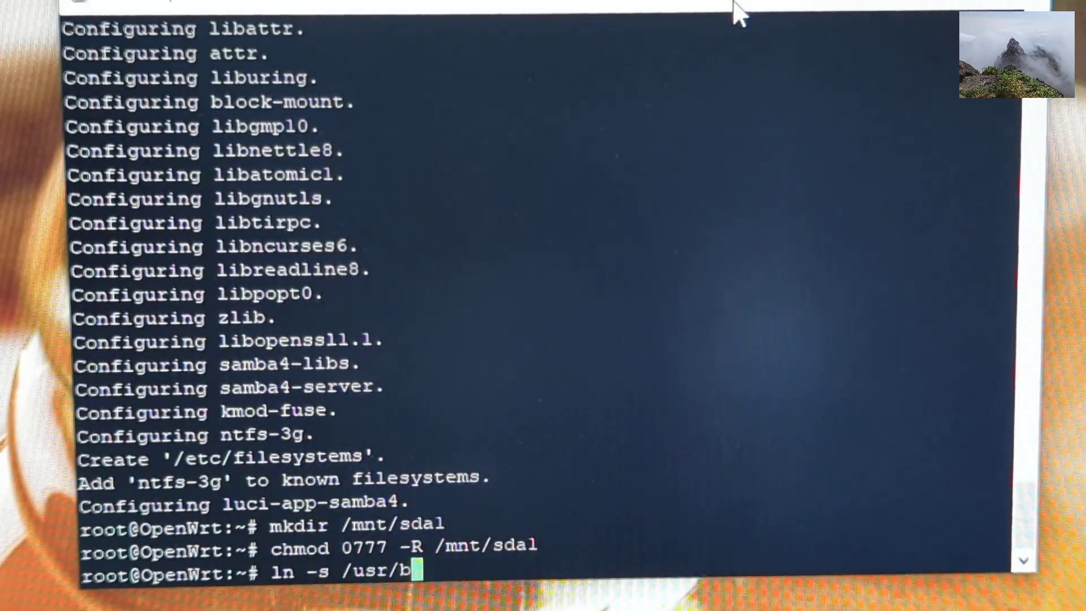
text(in/)
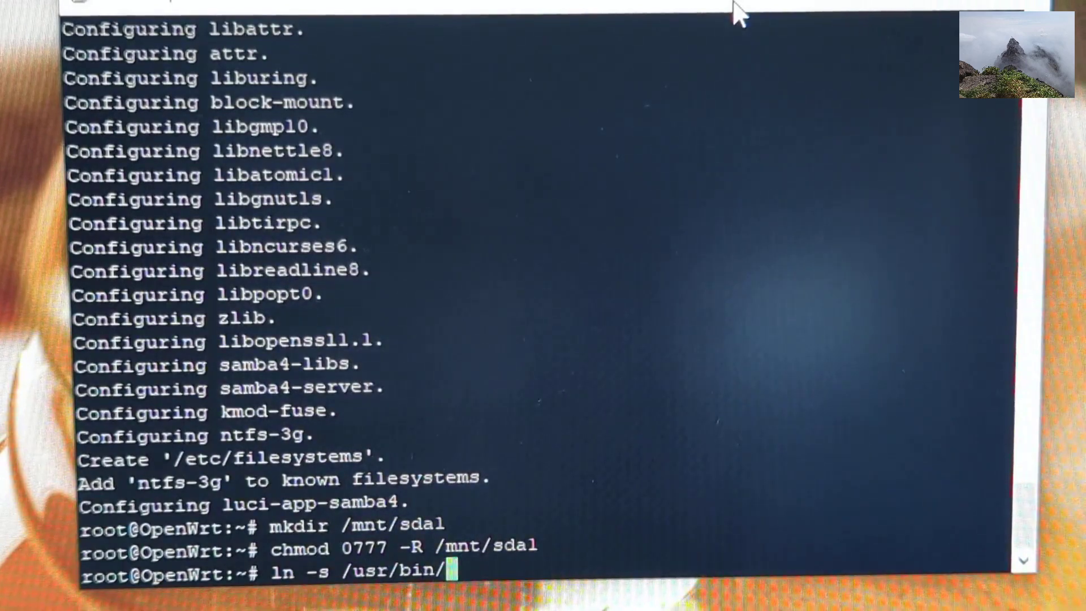
text(n)
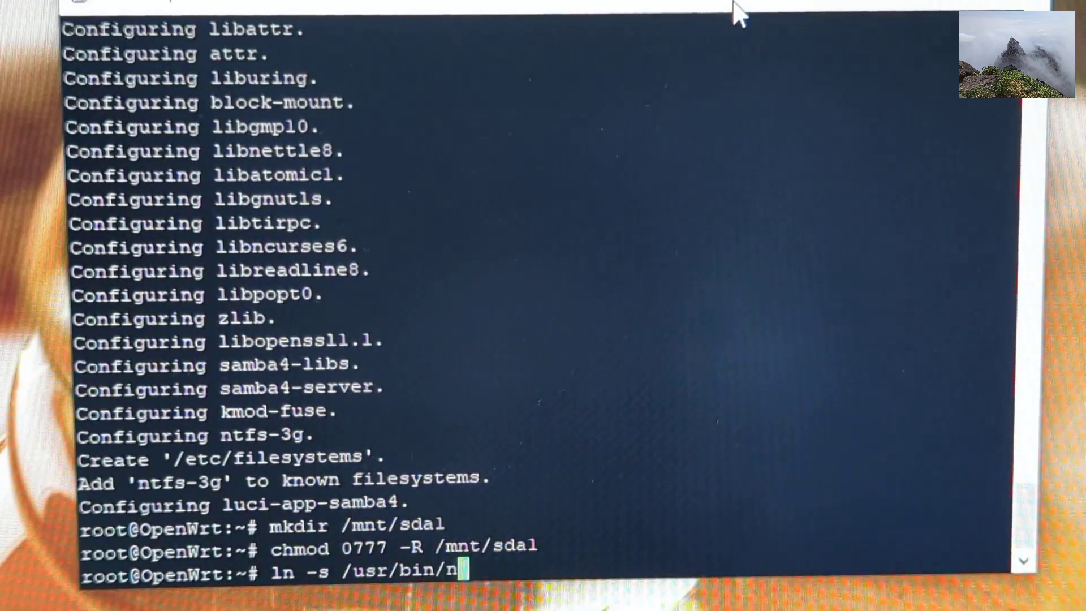
text(tfs-)
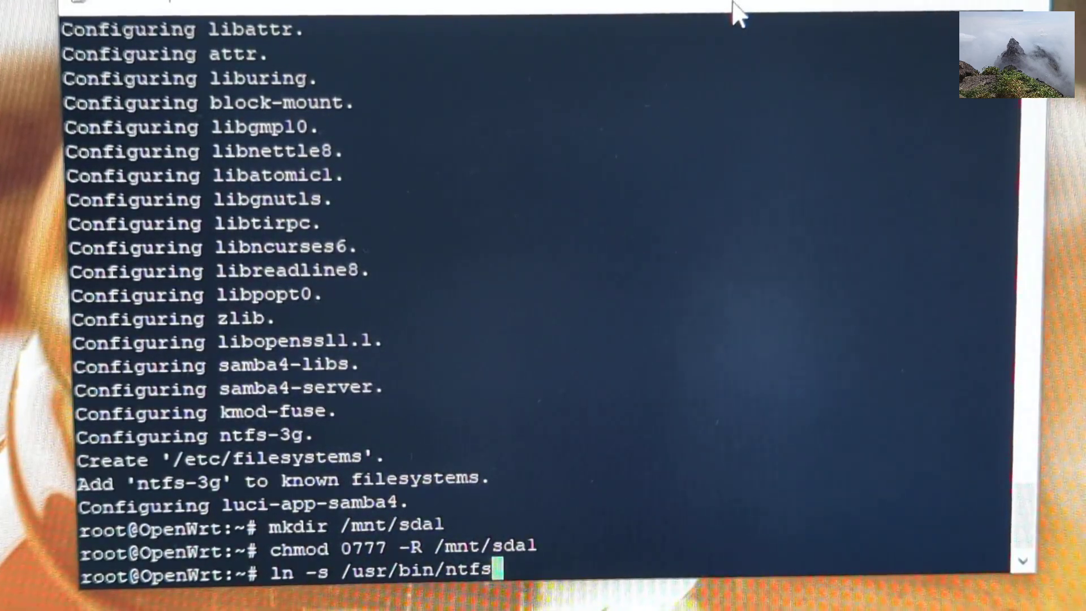
text(3g )
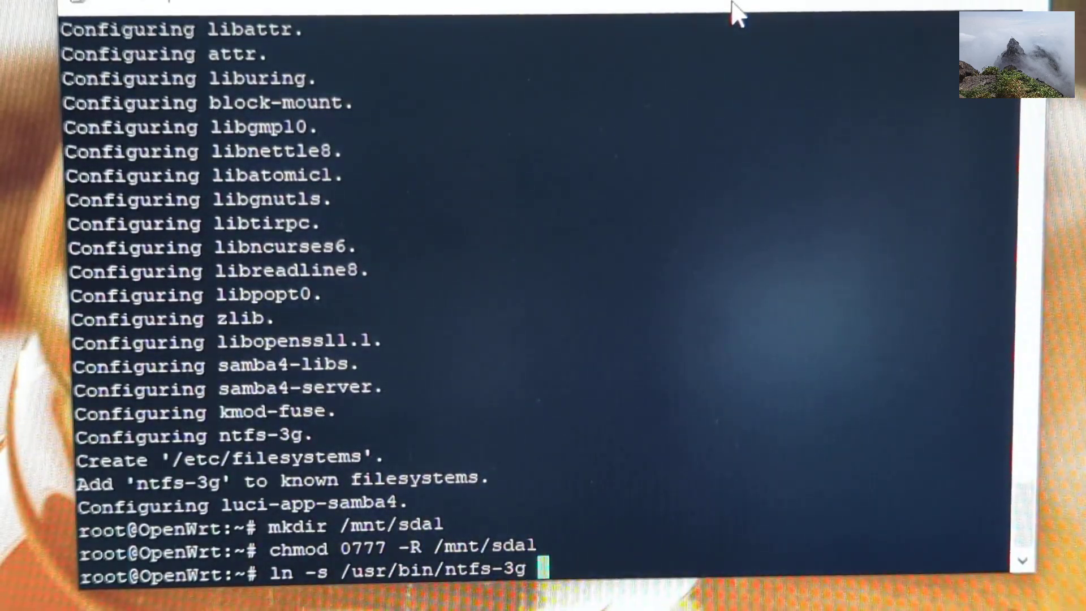
text(/s)
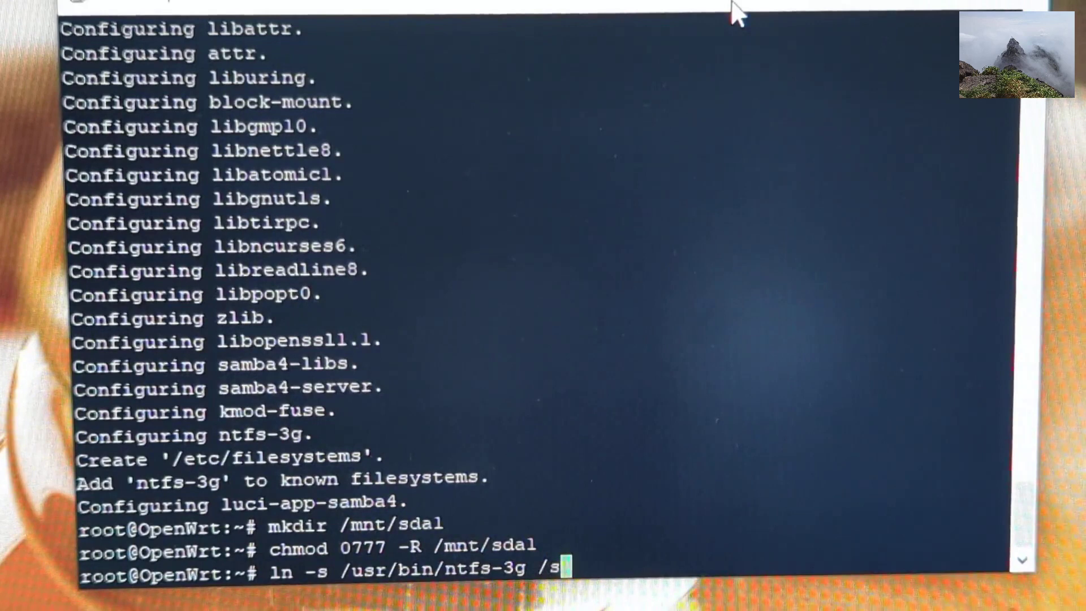
text(bin/)
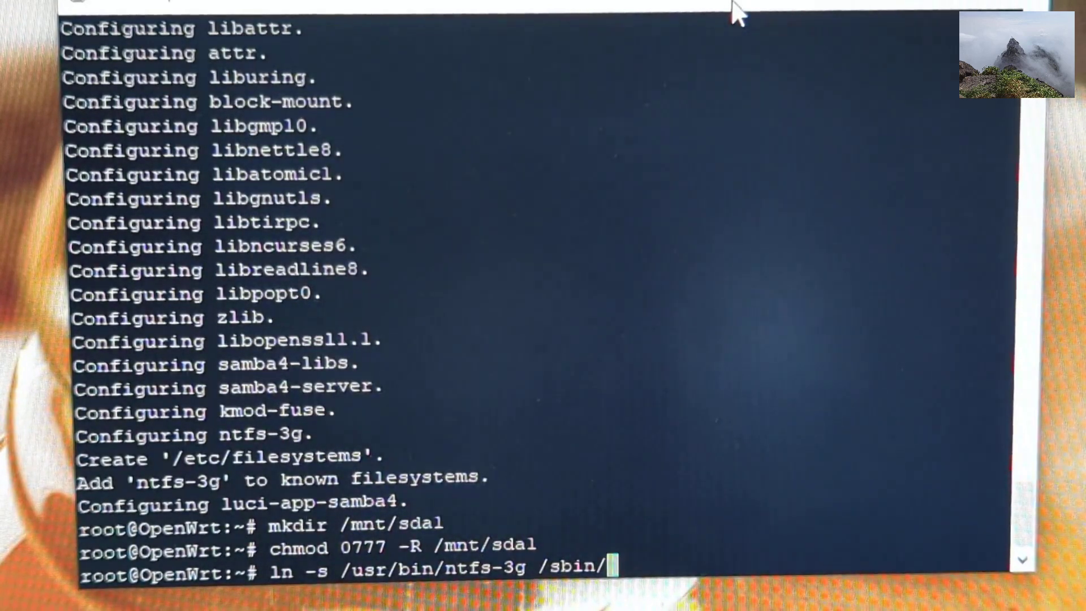
text(mount)
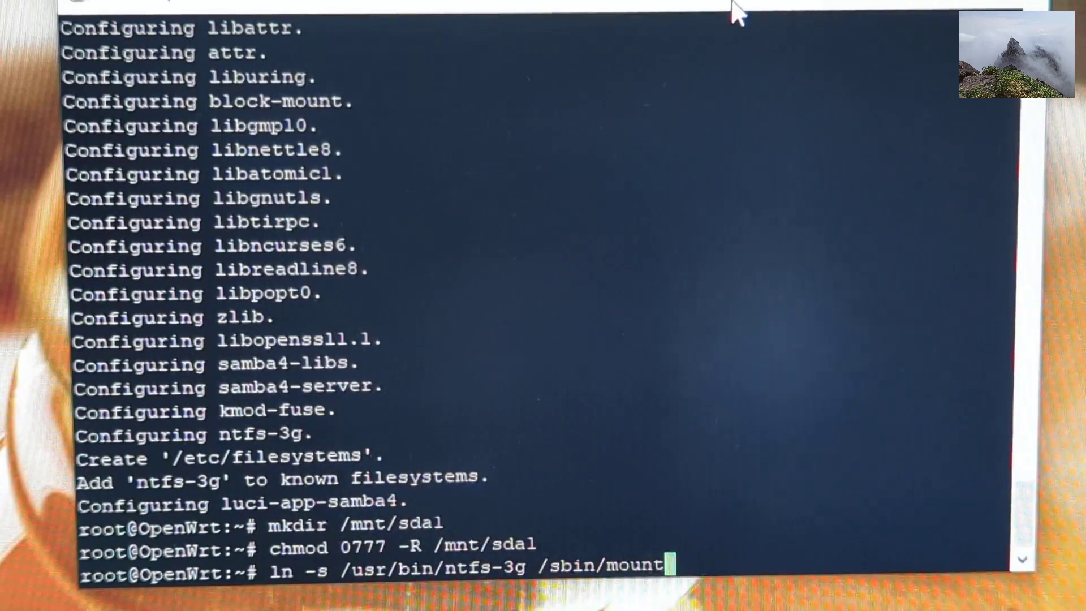
text(.)
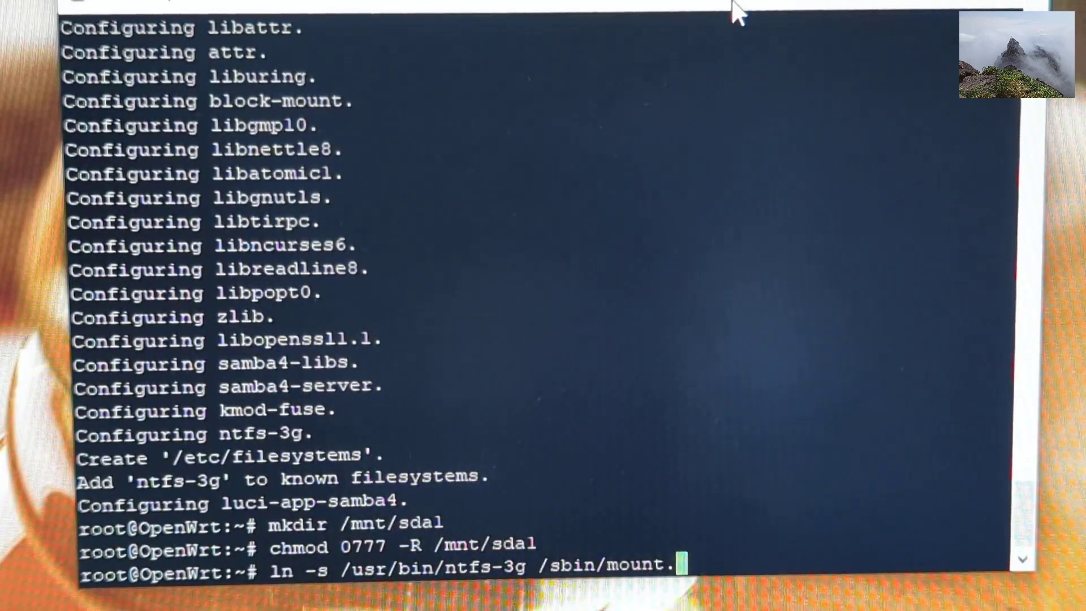
text(ntfs)
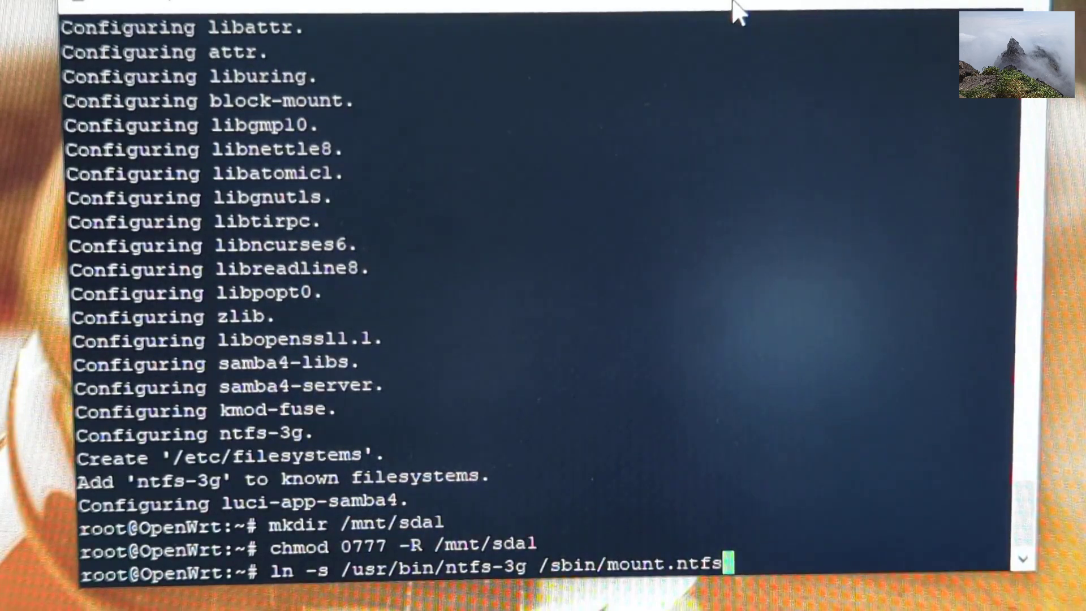
- Symlink /usr/bin/ntfs-3g to /sbin/mount.ntfs
key(Return)
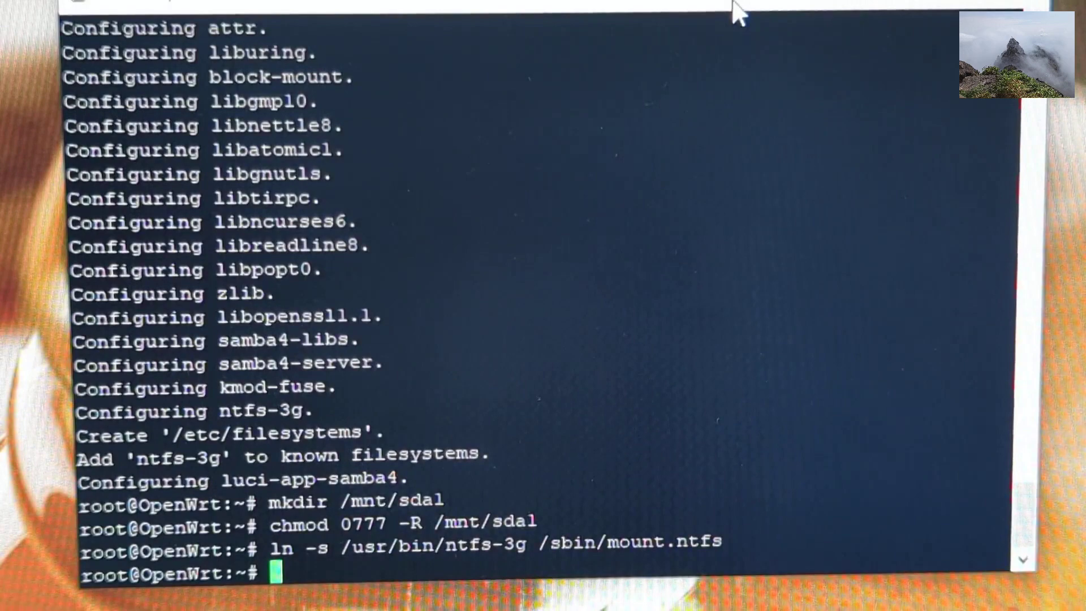
text(rebo)
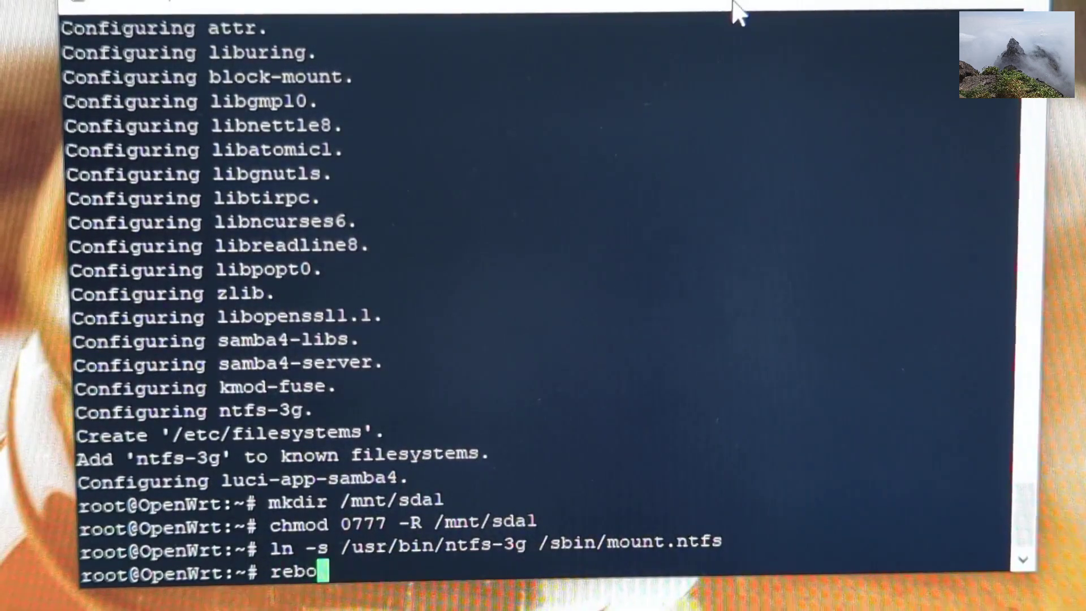
text(ot)
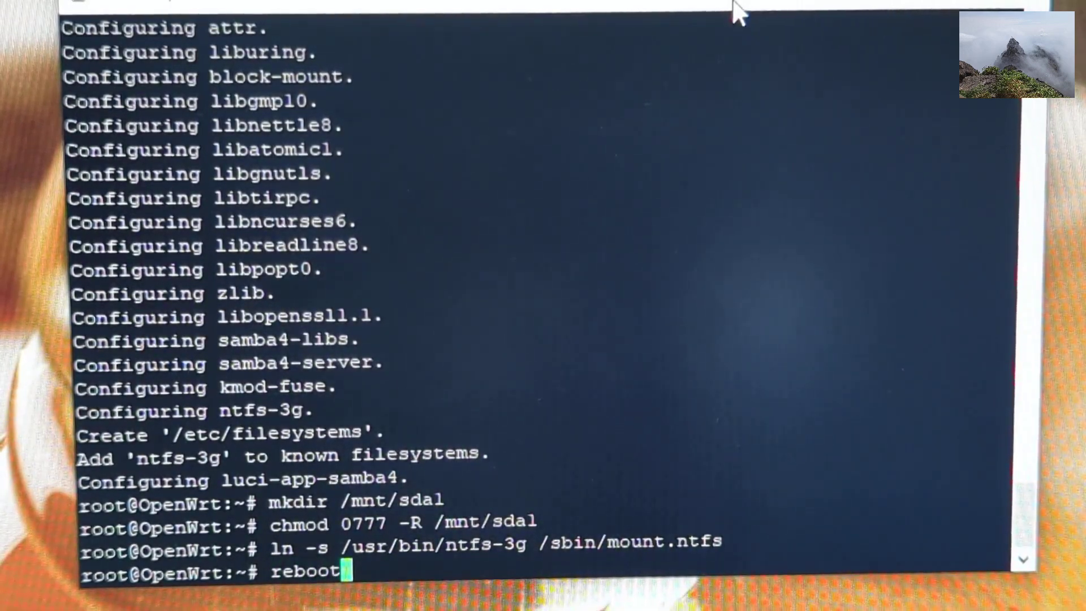
- Reboot the OpenWrt router and dismiss PuTTY's Fatal Error about the lost connection
key(Return)
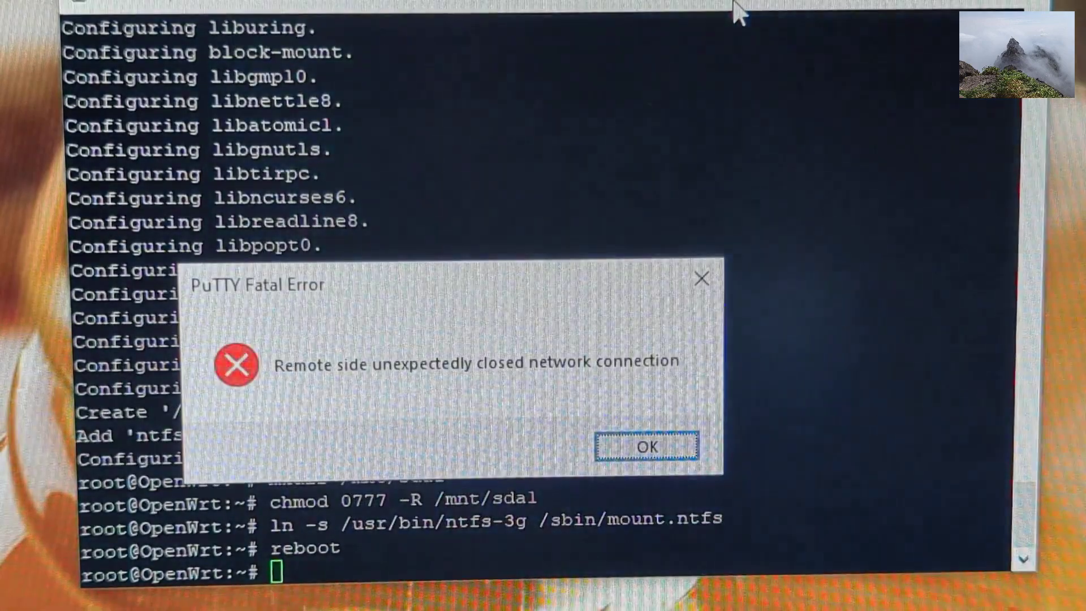
click(660, 449)
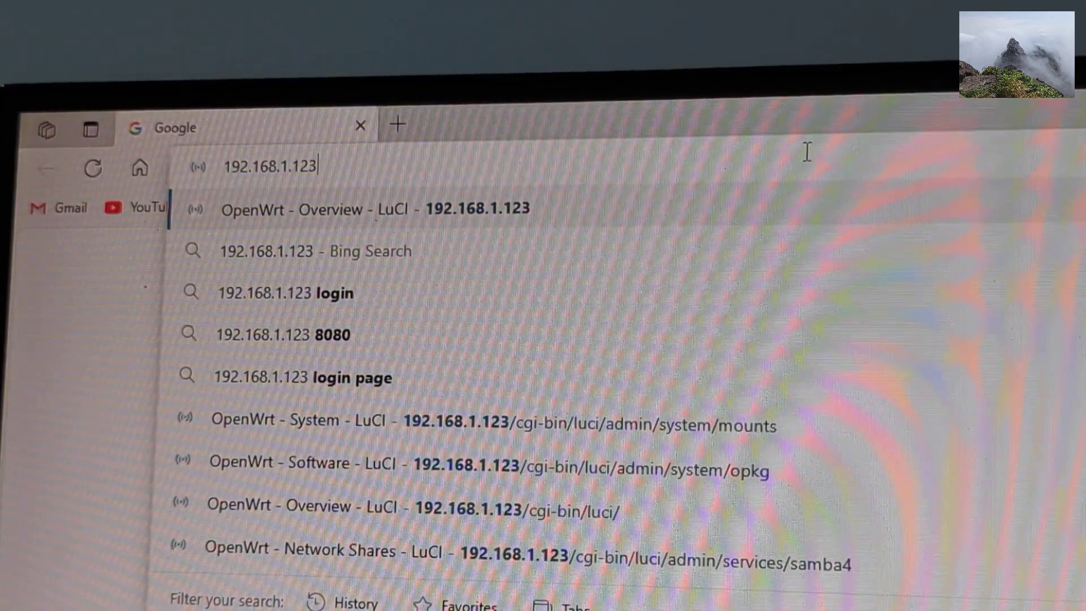
- Load LuCI at 192.168.1.123 and log in as root
key(Return)
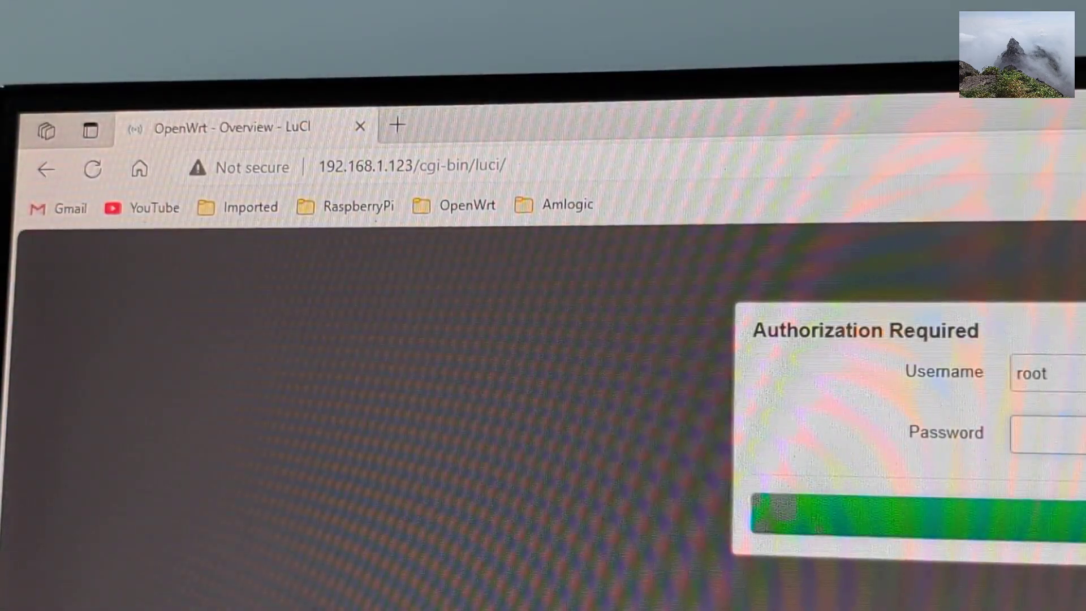
click(783, 510)
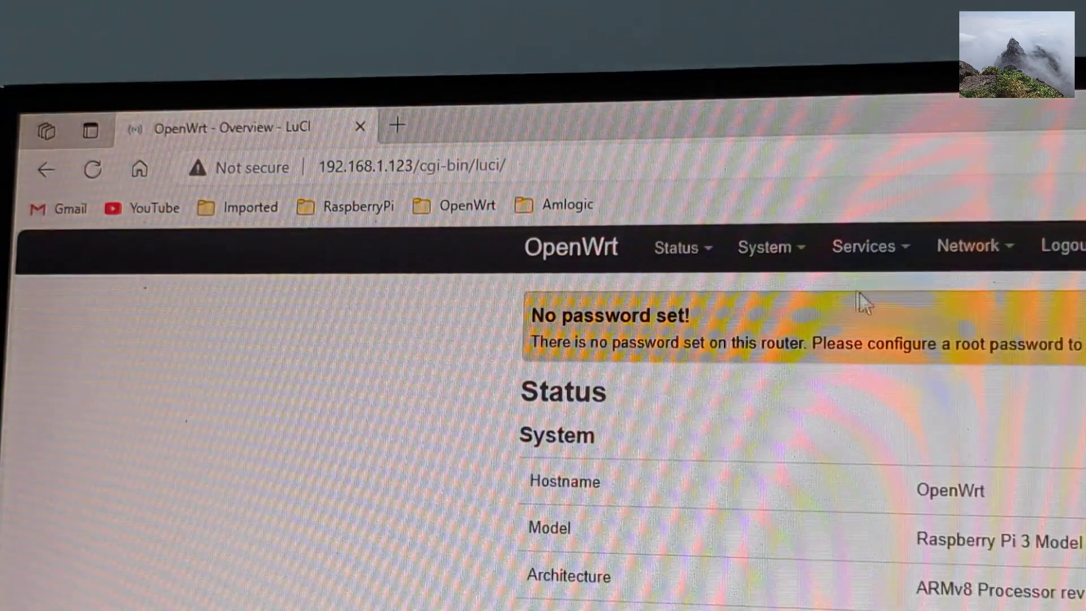
mouse_move(392, 32)
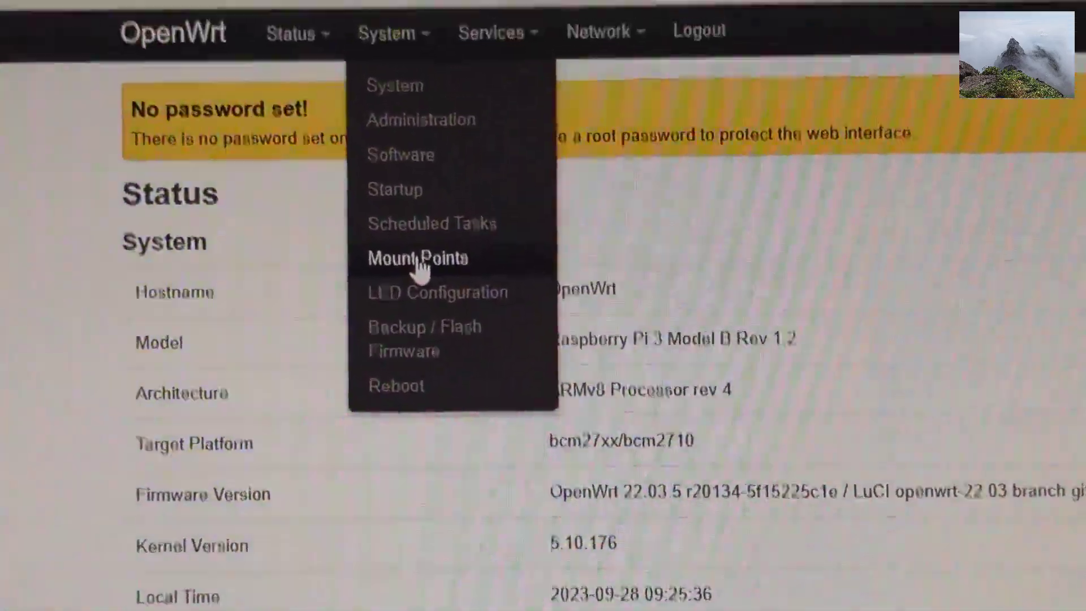
- Go to System > Mount Points and add a new mount entry
click(420, 268)
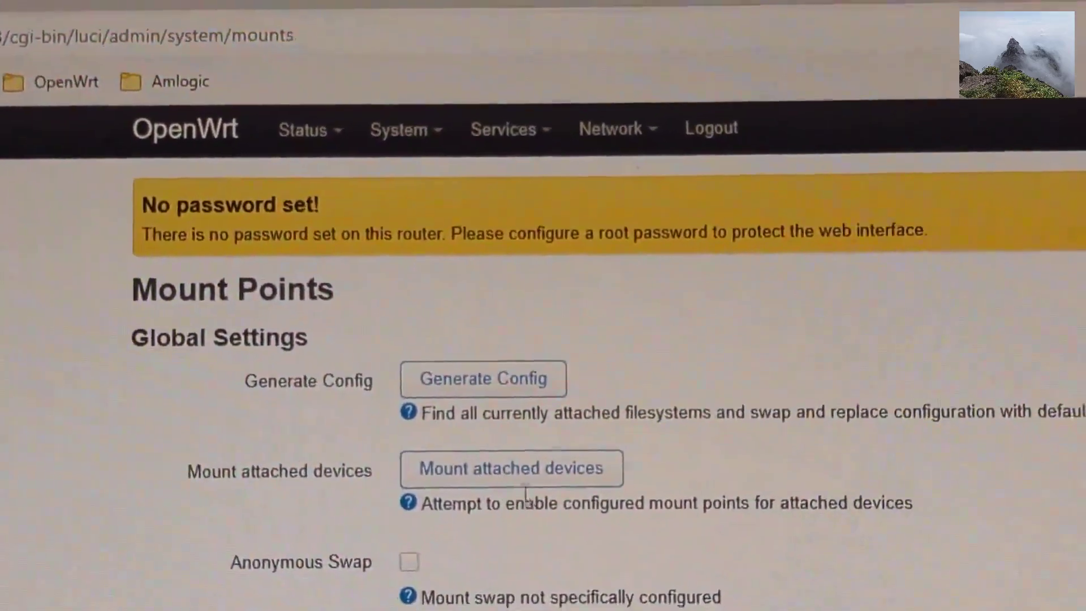
scroll(525, 498, down, 2)
scroll(509, 492, down, 5)
scroll(450, 479, down, 2)
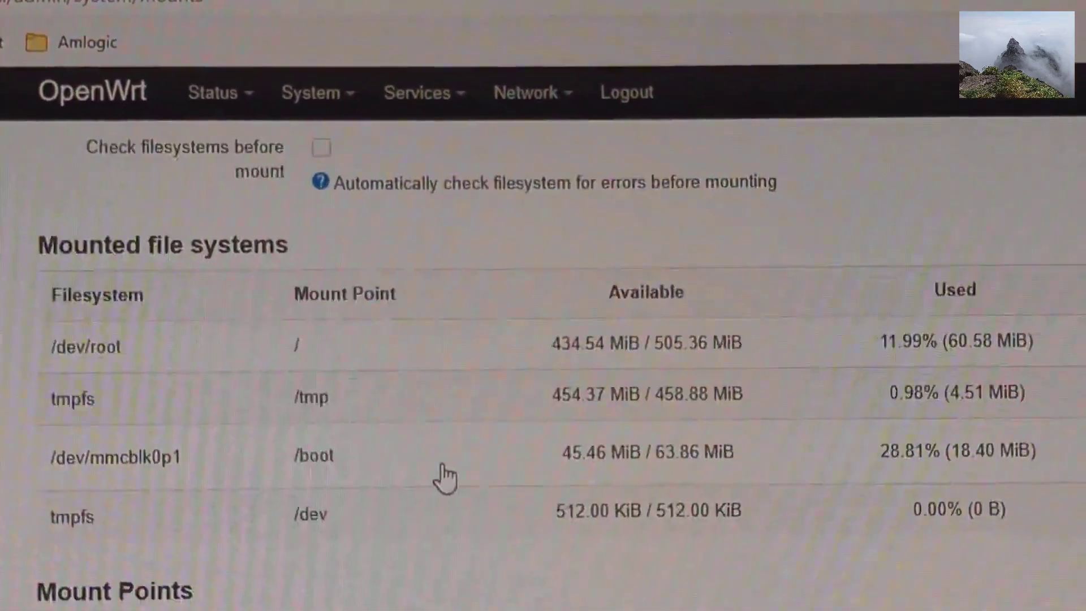
scroll(443, 476, down, 2)
scroll(439, 475, down, 2)
scroll(441, 476, down, 1)
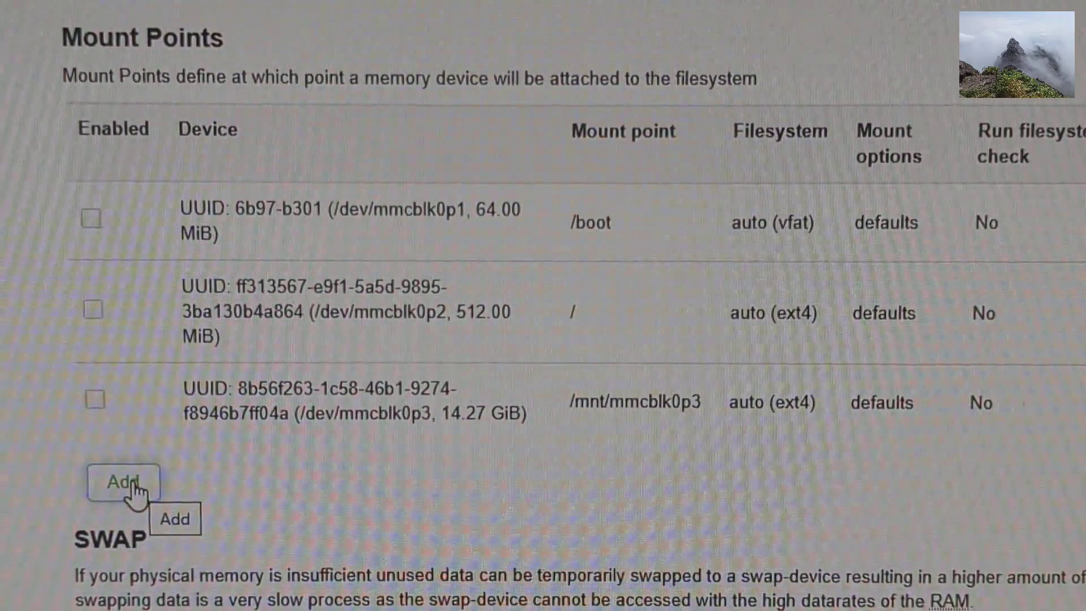
click(134, 485)
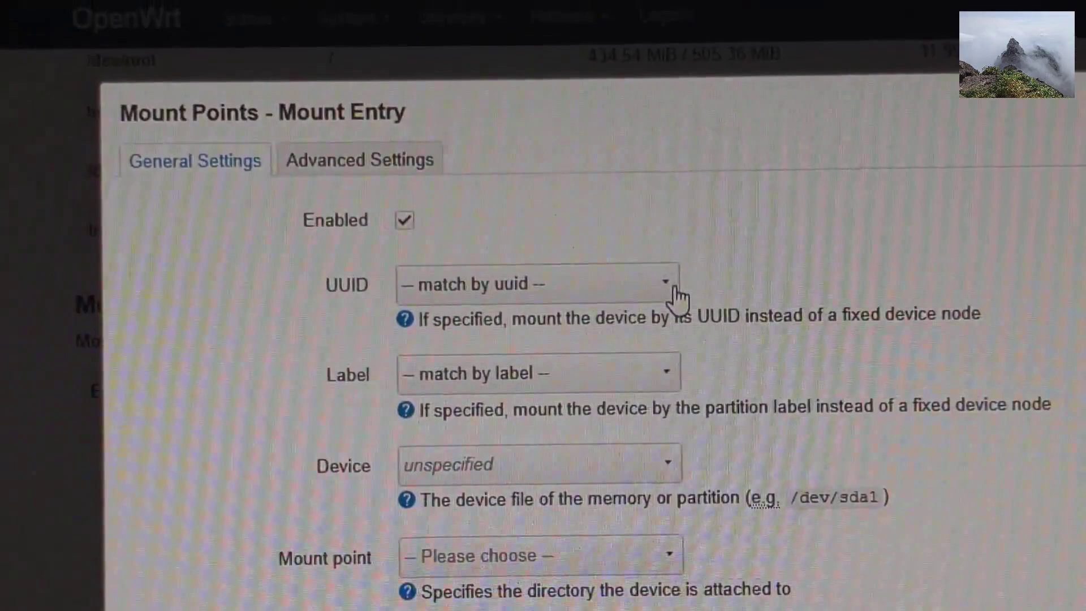
- Mount the 28.65 GiB sda1 drive by UUID at /mnt/sda1/ and save the entry
click(676, 293)
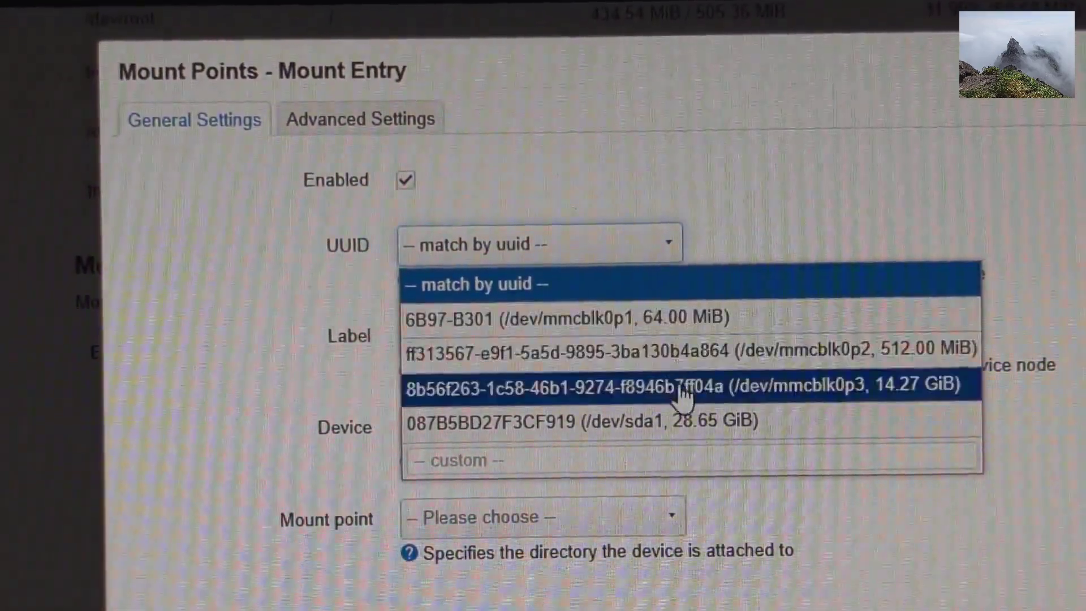
click(701, 432)
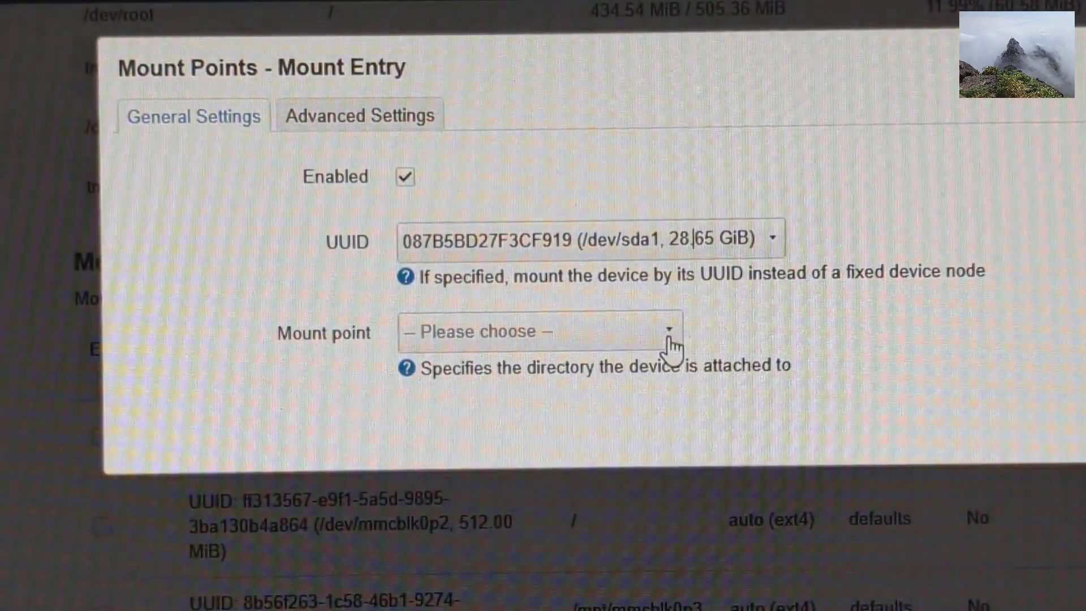
click(671, 344)
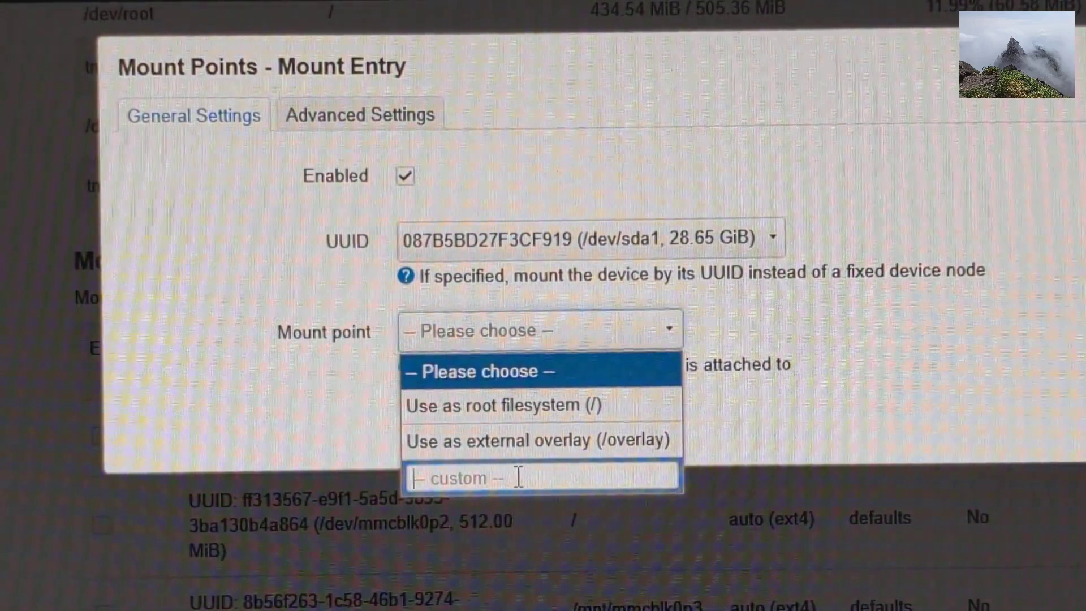
text(/mnt/sda1/)
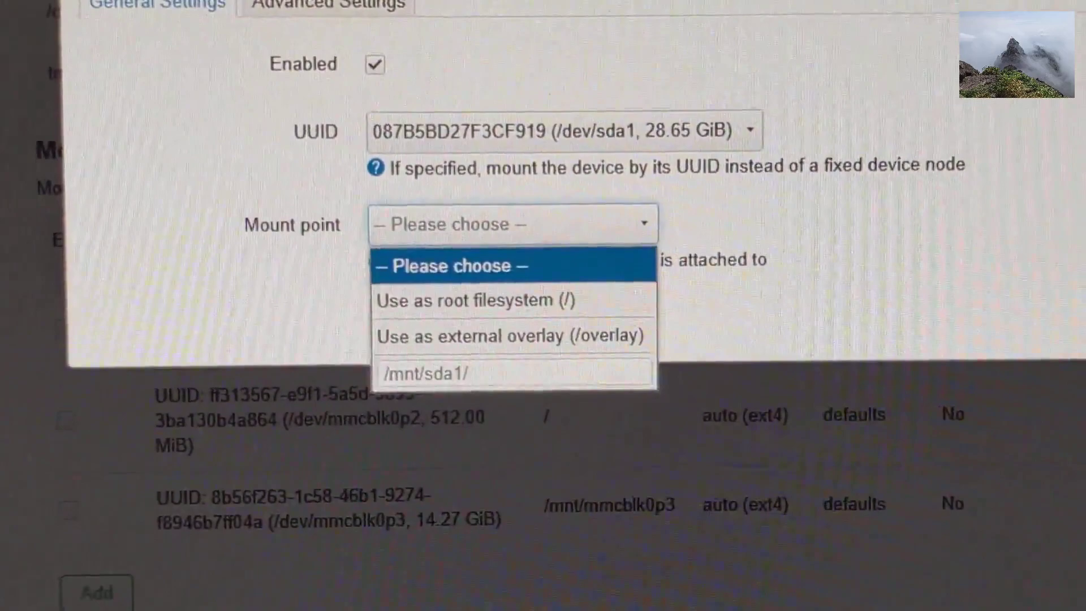
key(Escape)
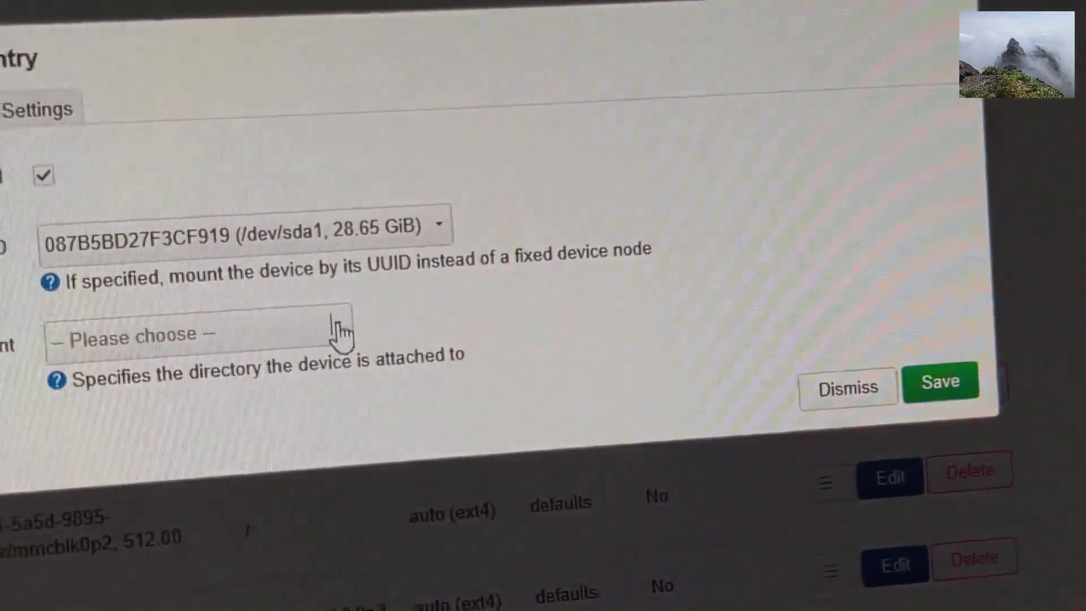
click(316, 331)
text(/mnt/sda1/)
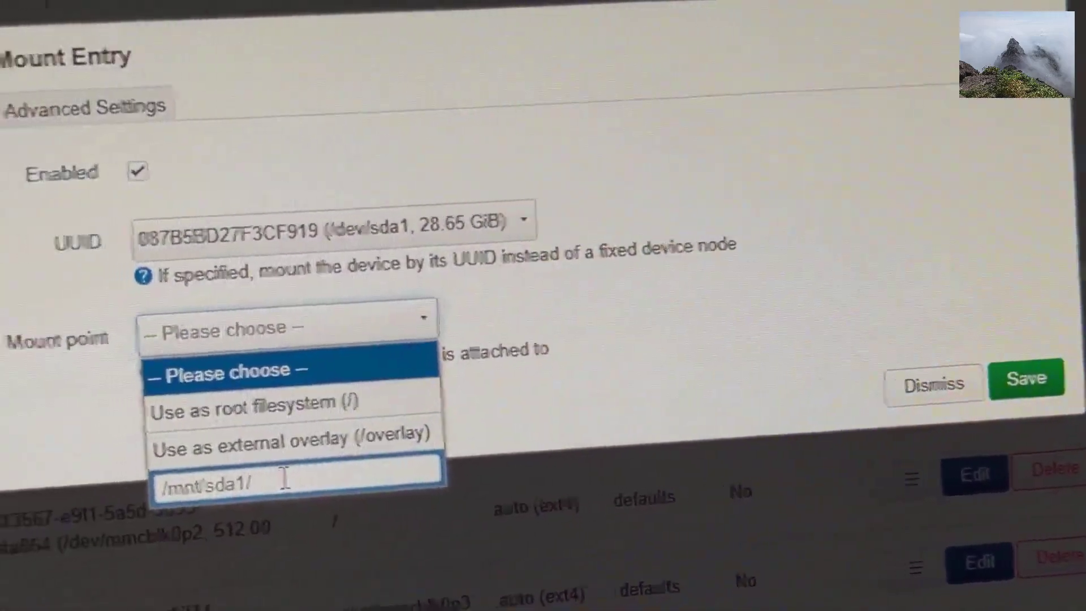
key(Return)
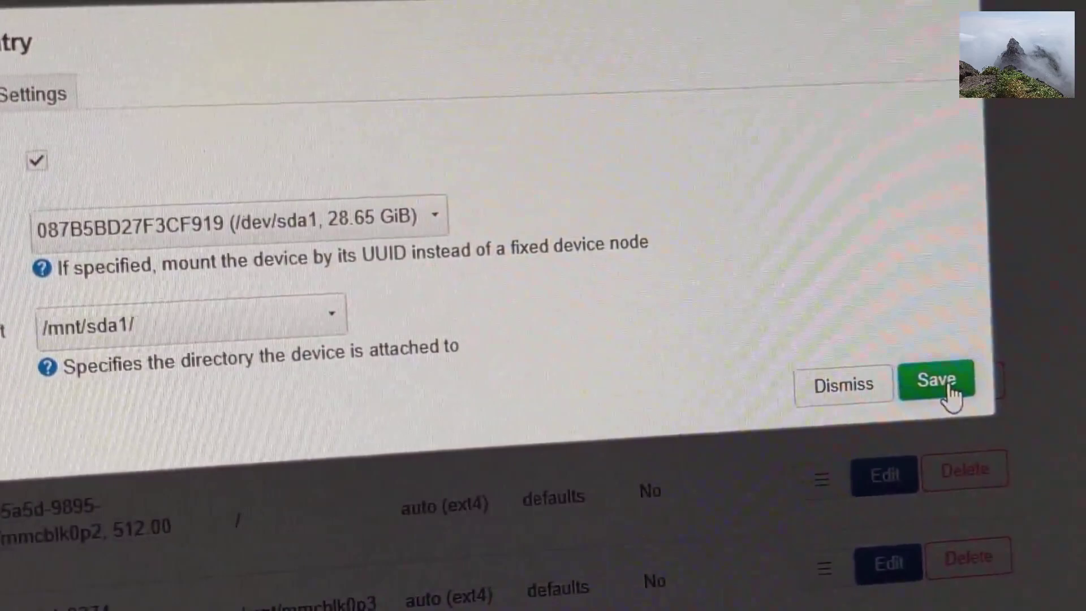
click(962, 386)
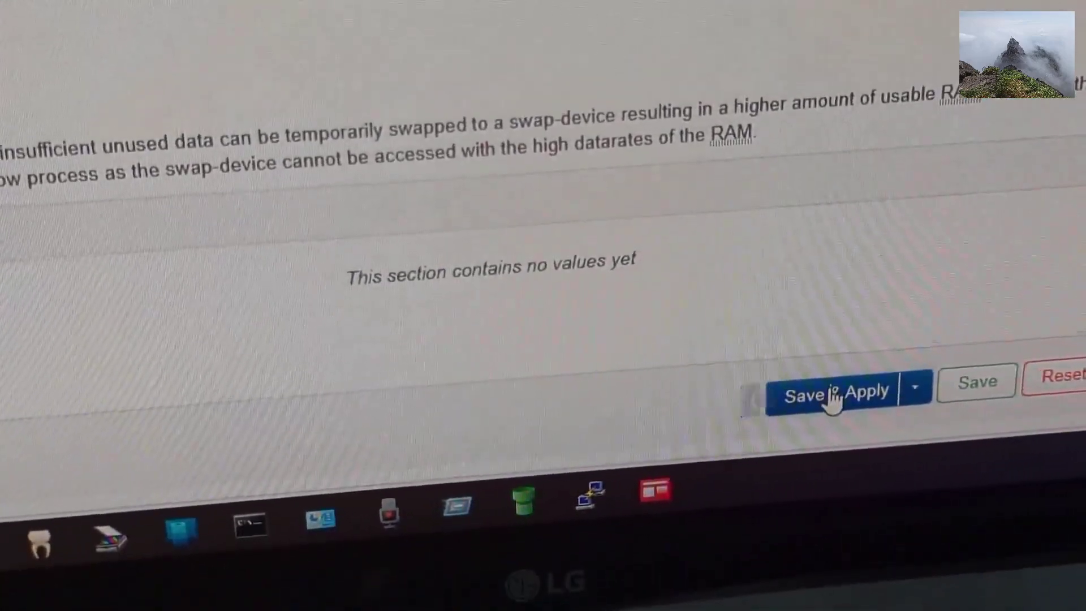
- Save and apply the new sda1 mount point configuration
click(832, 395)
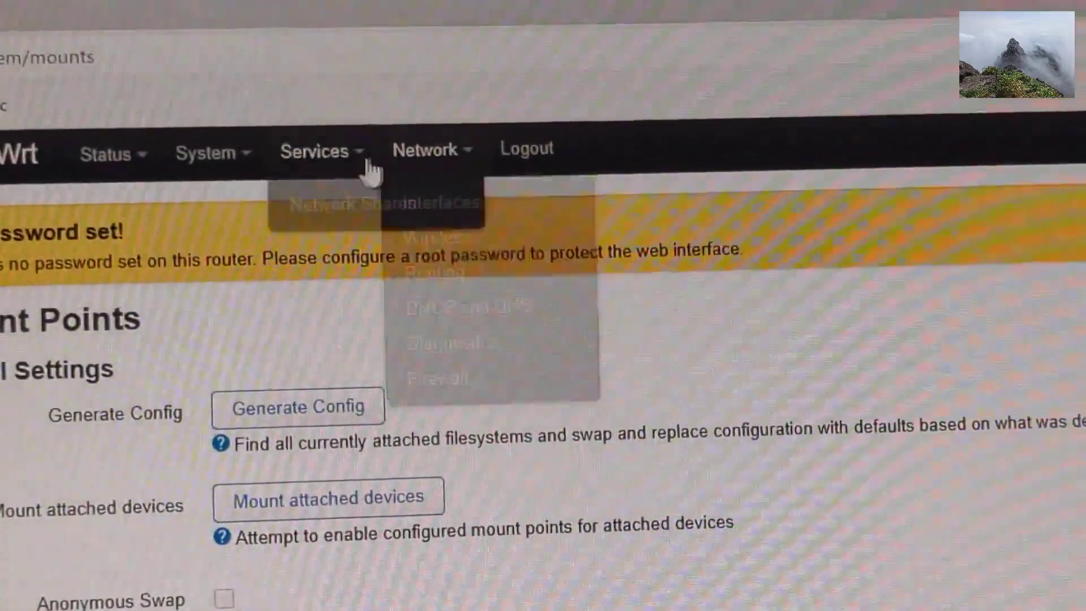
mouse_move(315, 103)
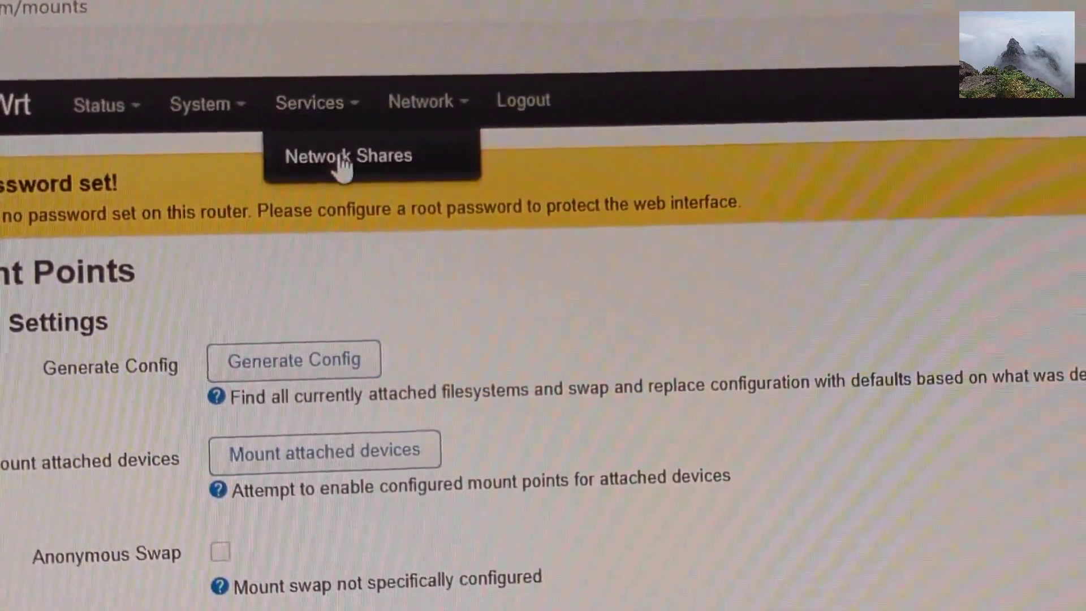
- Open Services > Network Shares and set Samba's interface to lan
click(344, 162)
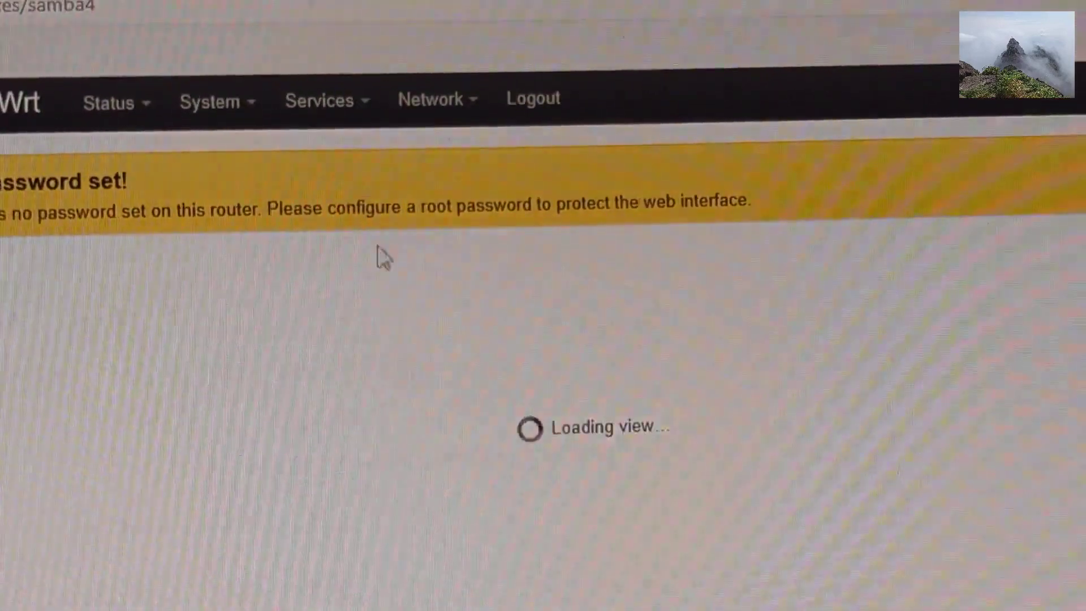
scroll(543, 340, down, 5)
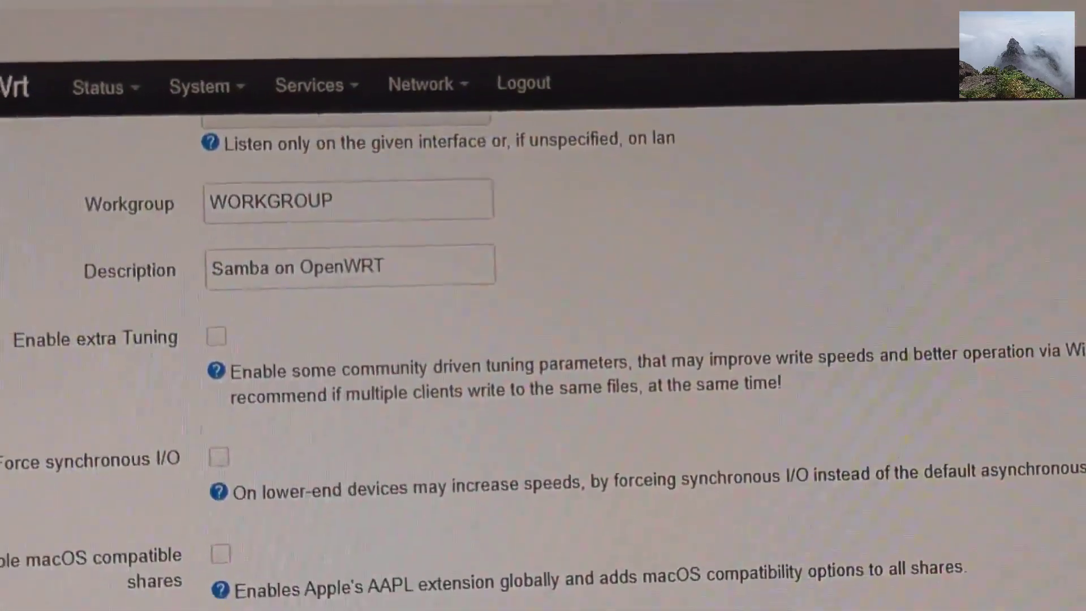
scroll(550, 518, up, 5)
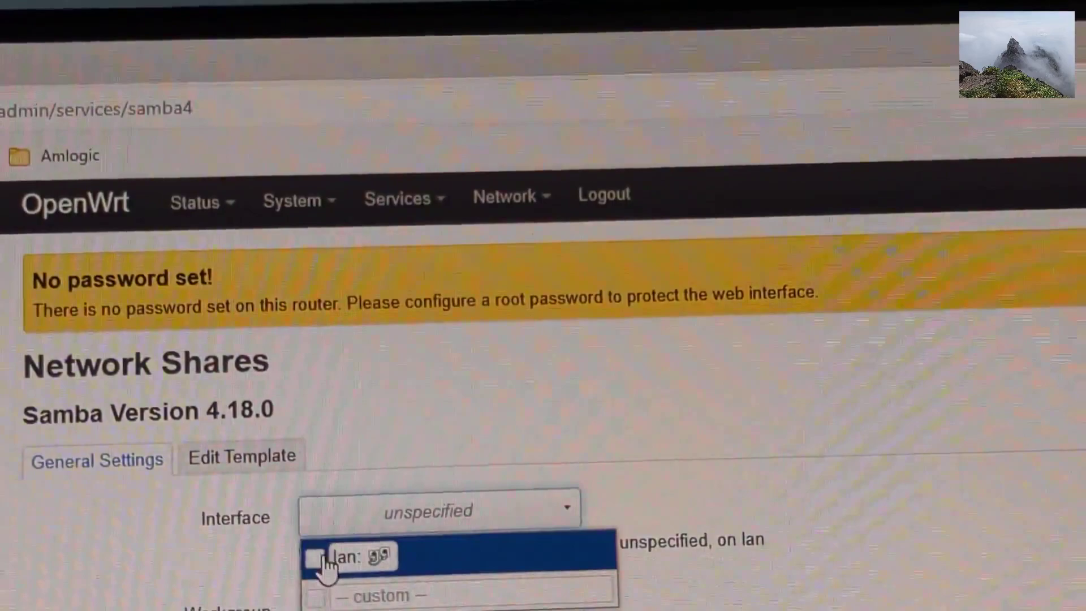
click(327, 557)
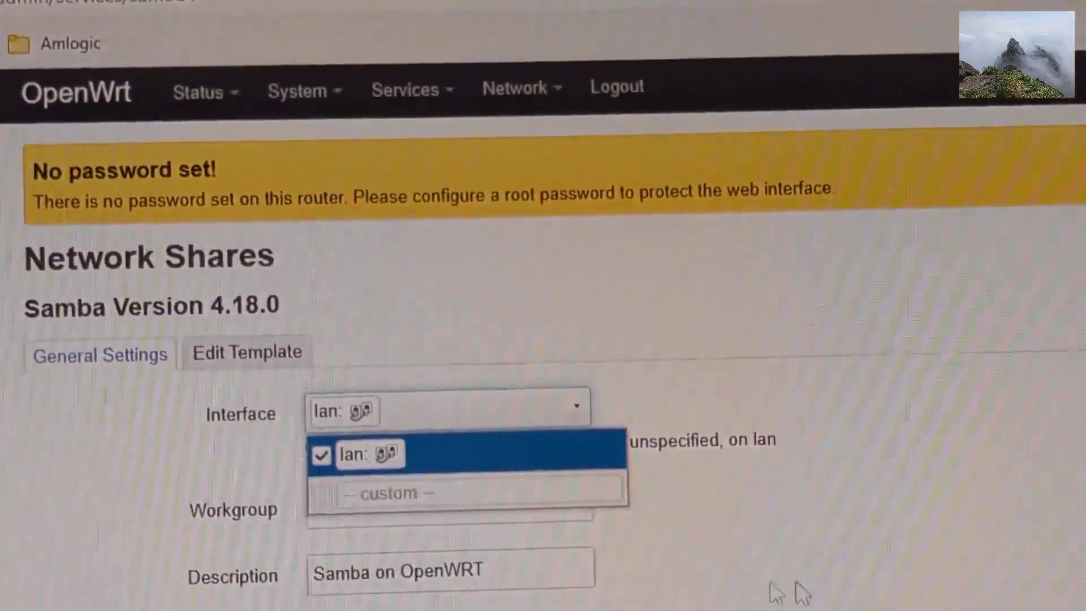
click(861, 533)
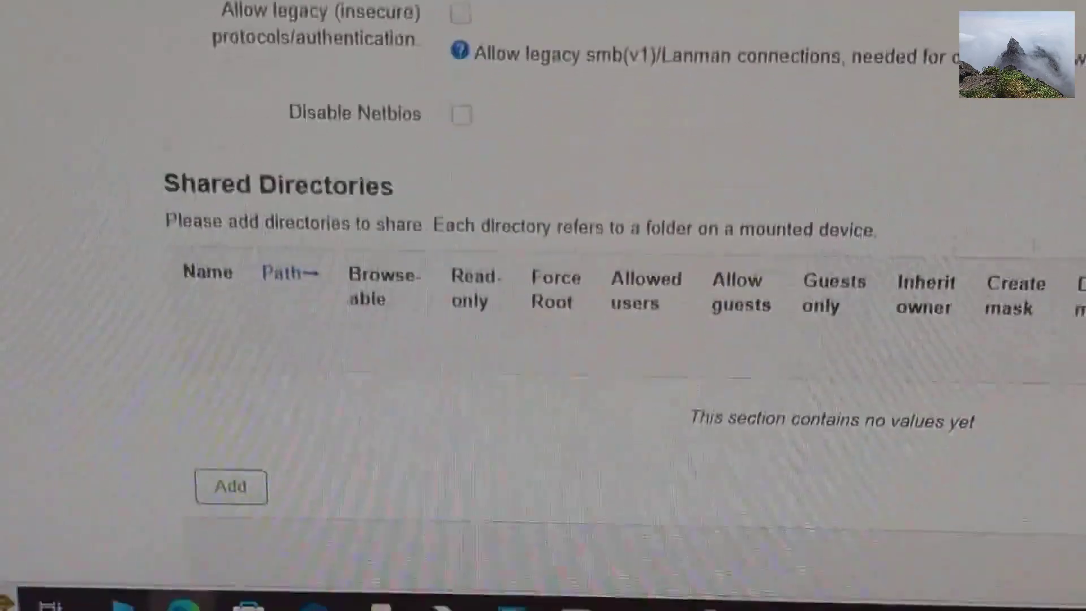
scroll(543, 305, down, 3)
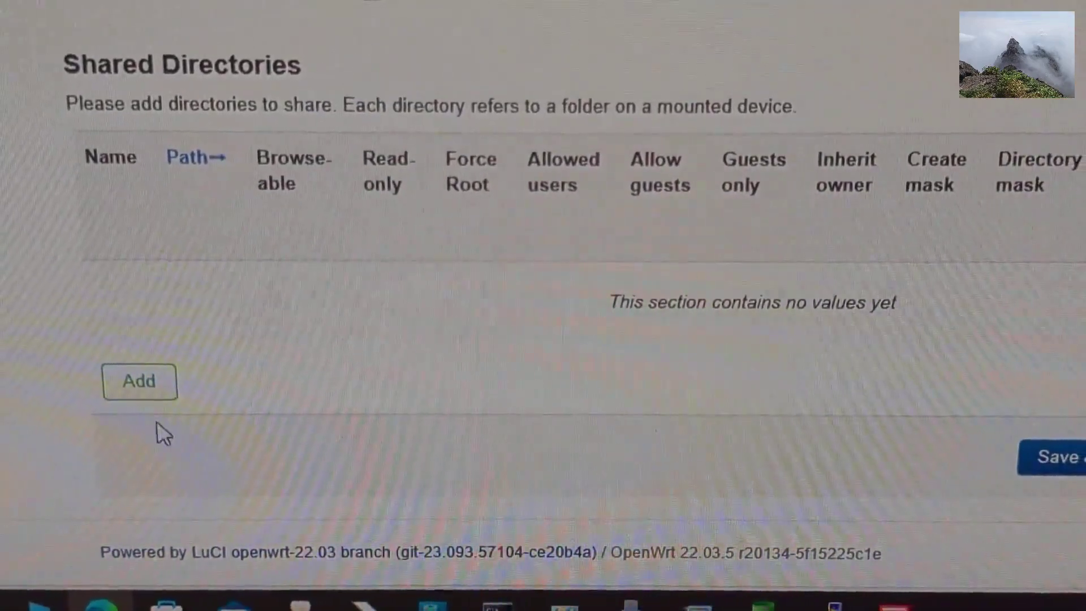
- Add a shared directory named SDA for /mnt/sda1 with browseable and guest access
click(140, 384)
text(SDA)
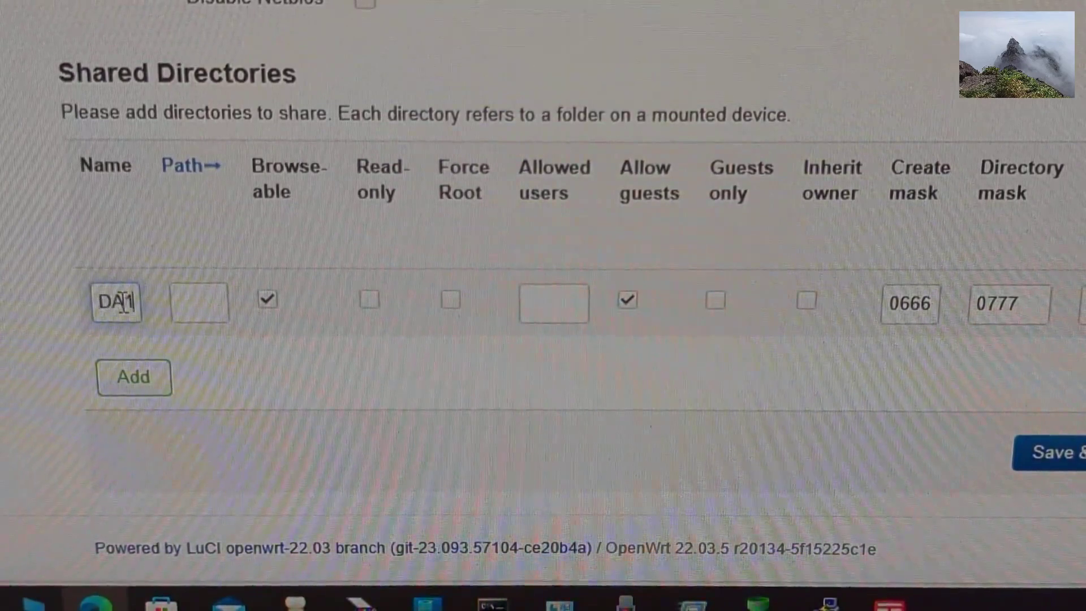
click(199, 304)
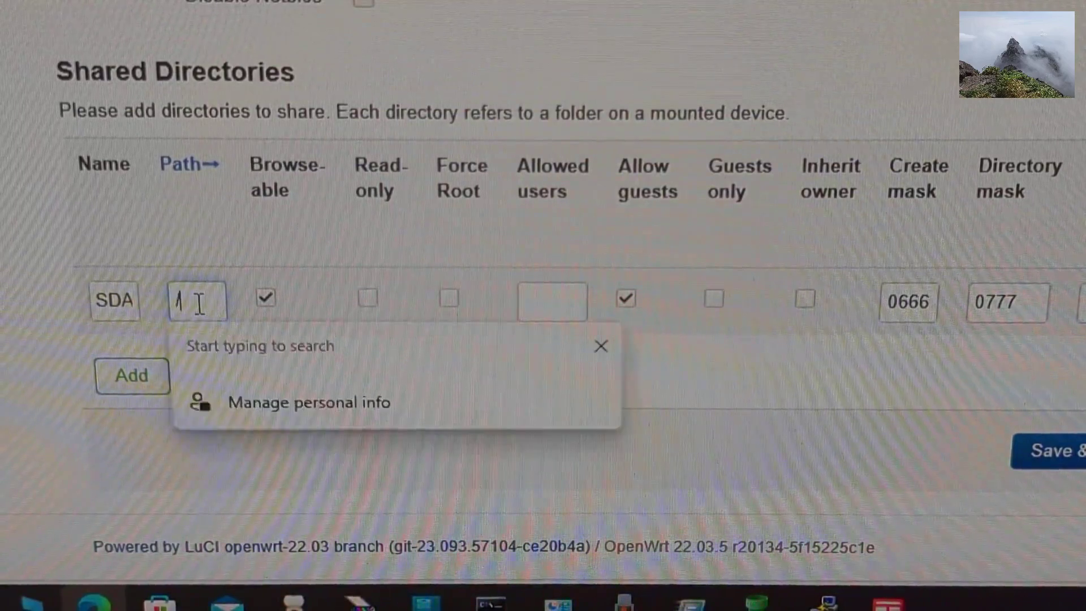
text(/mn)
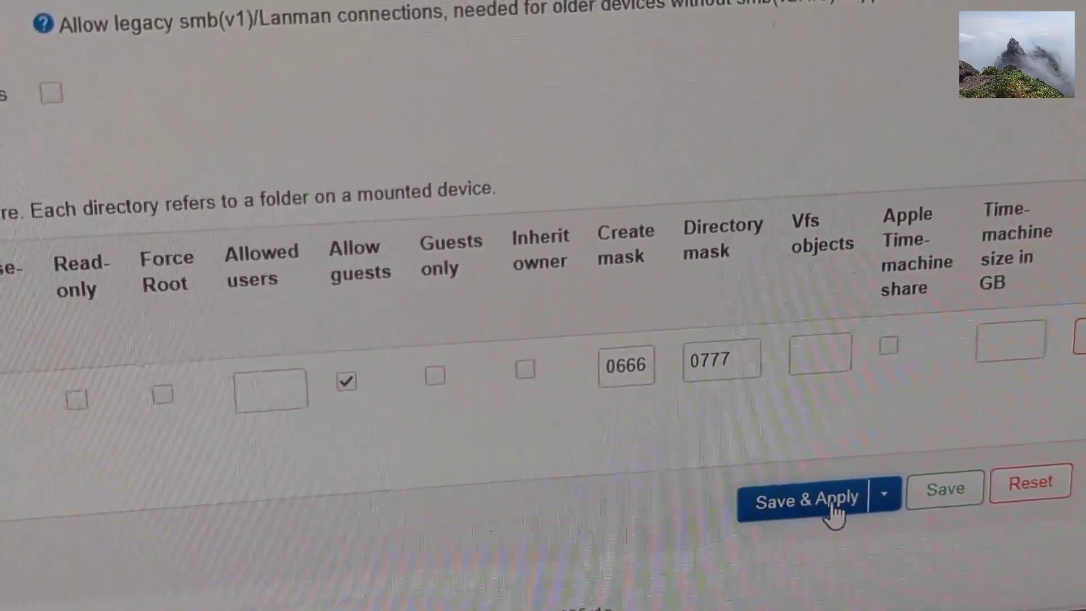
- Save and apply the SDA Samba share settings
click(845, 501)
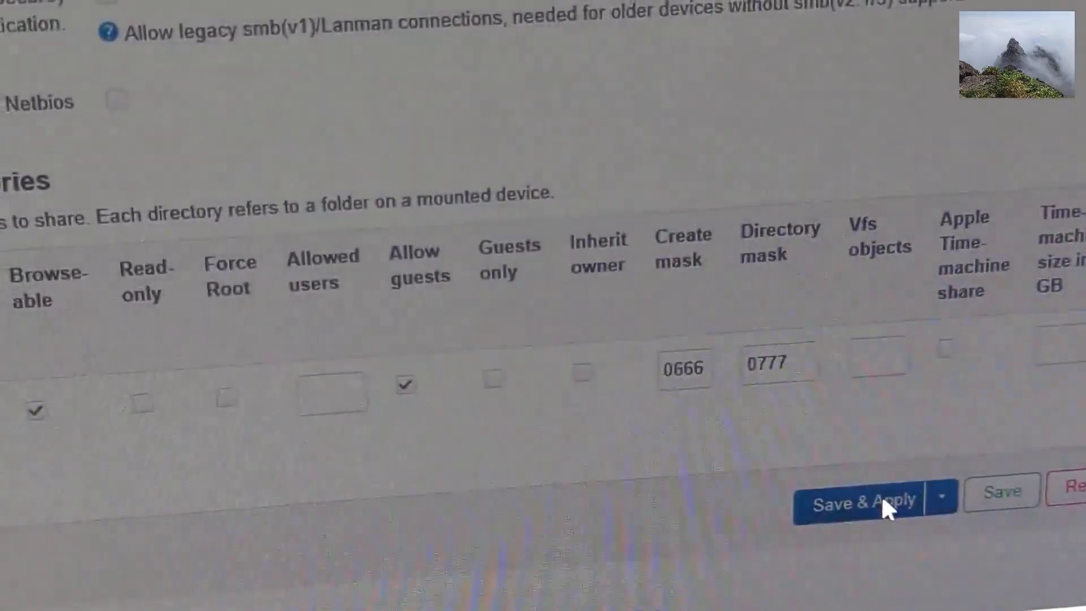